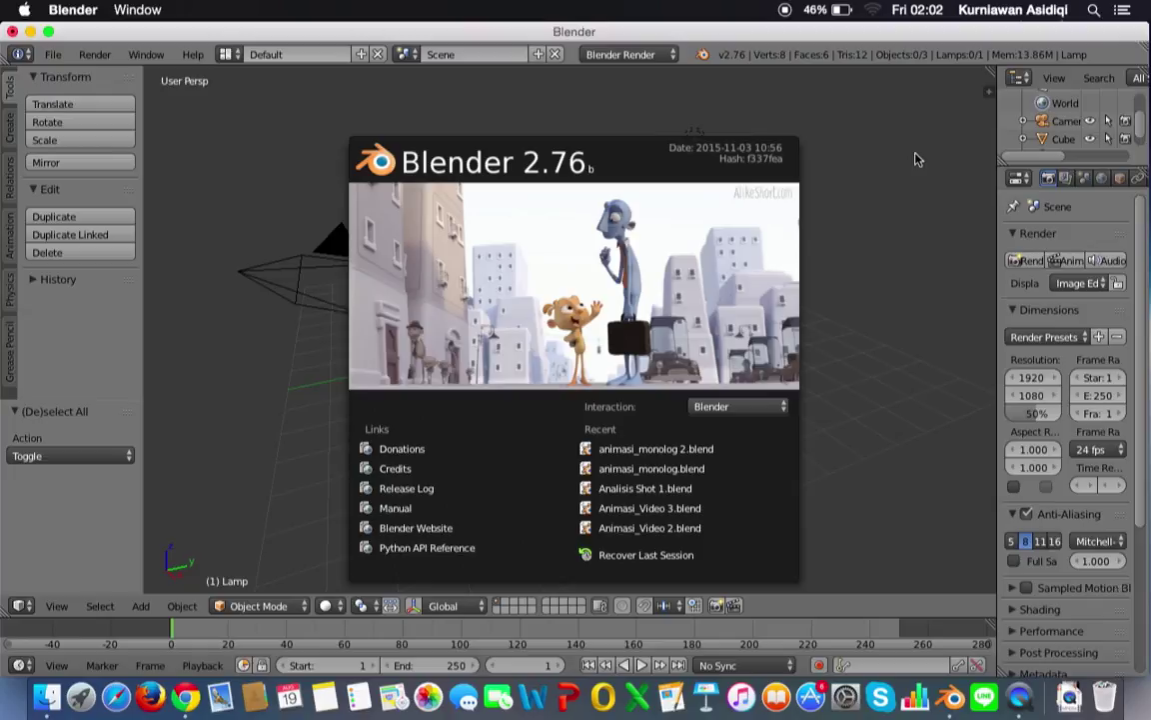
Dismiss the splash screen and select the cube, camera and lamp individually, one after another
click(917, 159)
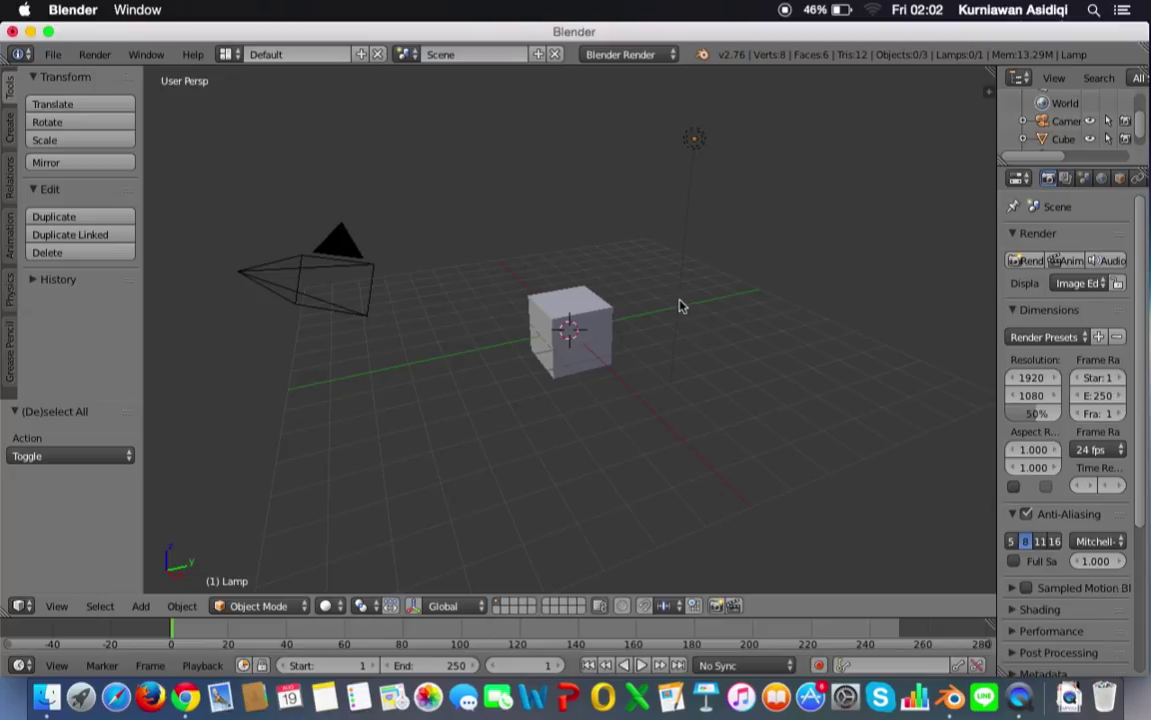
right_click(583, 305)
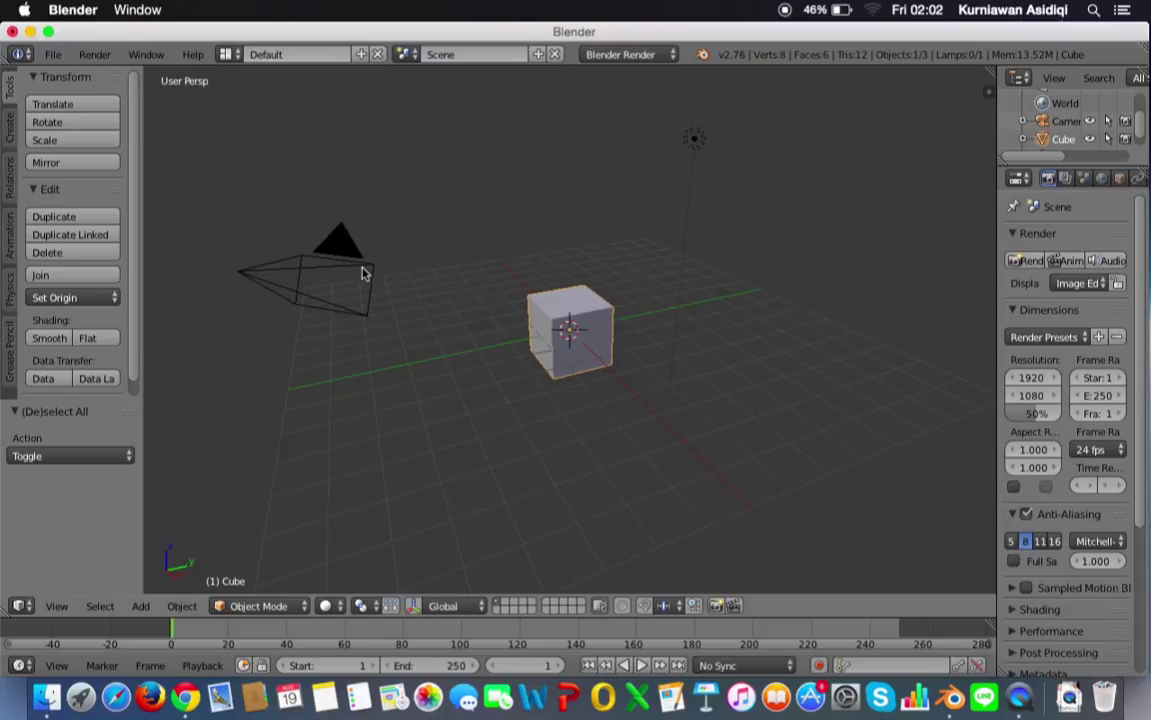
right_click(325, 239)
right_click(573, 293)
right_click(691, 138)
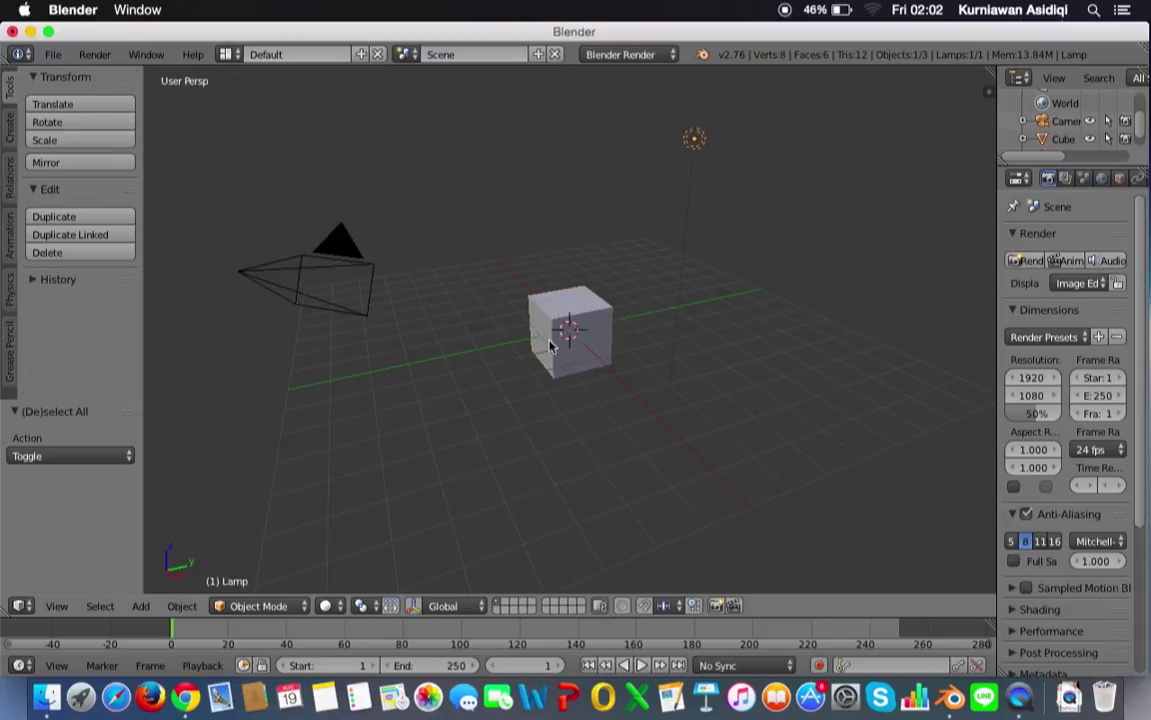
right_click(554, 327)
right_click(362, 277)
right_click(518, 292)
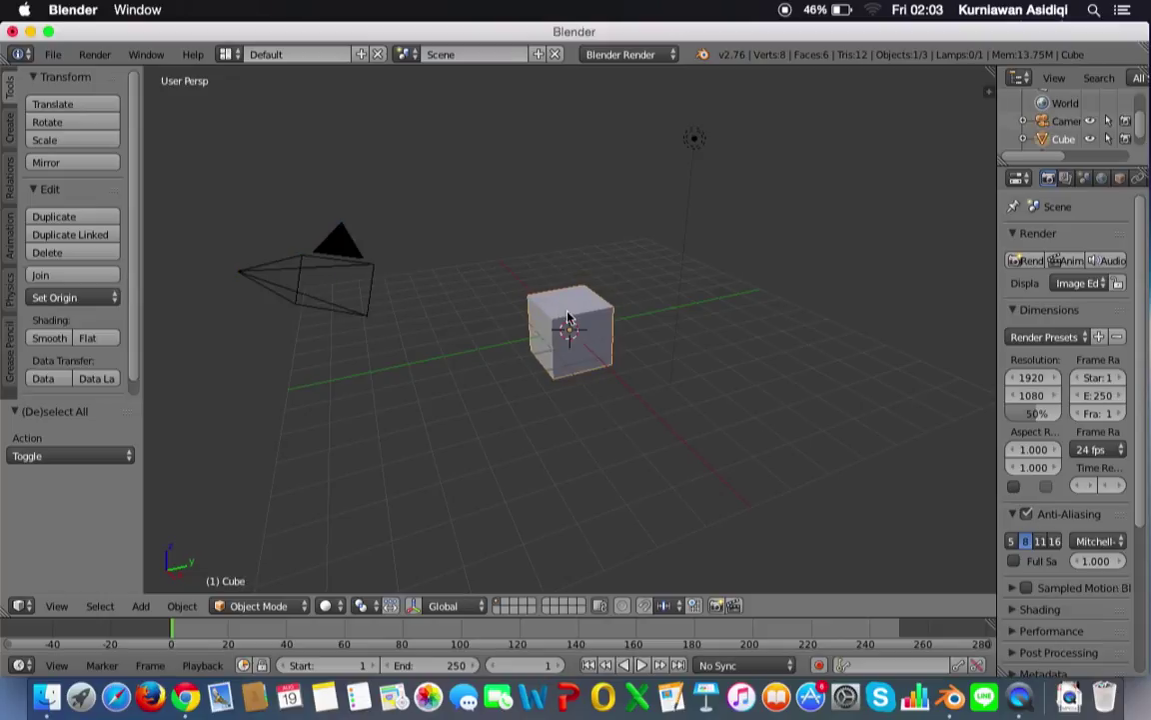
right_click(688, 142)
Build a combined selection of the cube, camera and lamp, starting over from the cube each time
right_click(553, 334)
shift+click(361, 278)
shift+click(694, 141)
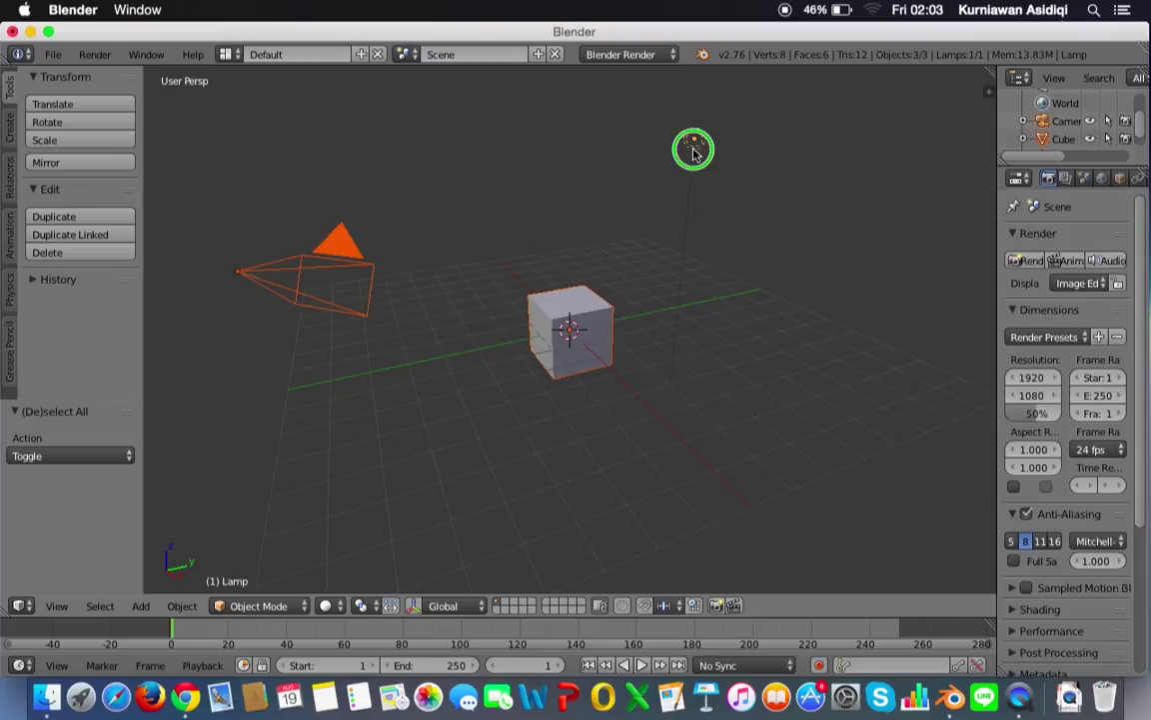
click(572, 330)
click(350, 267)
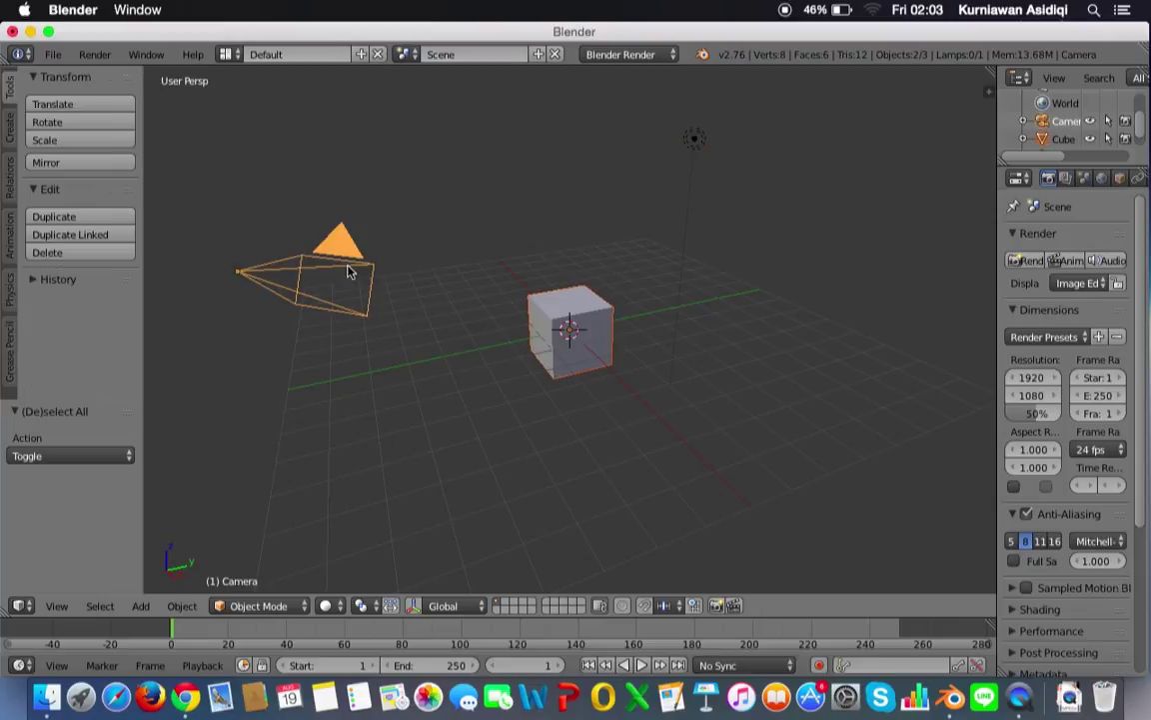
shift+click(691, 146)
click(570, 322)
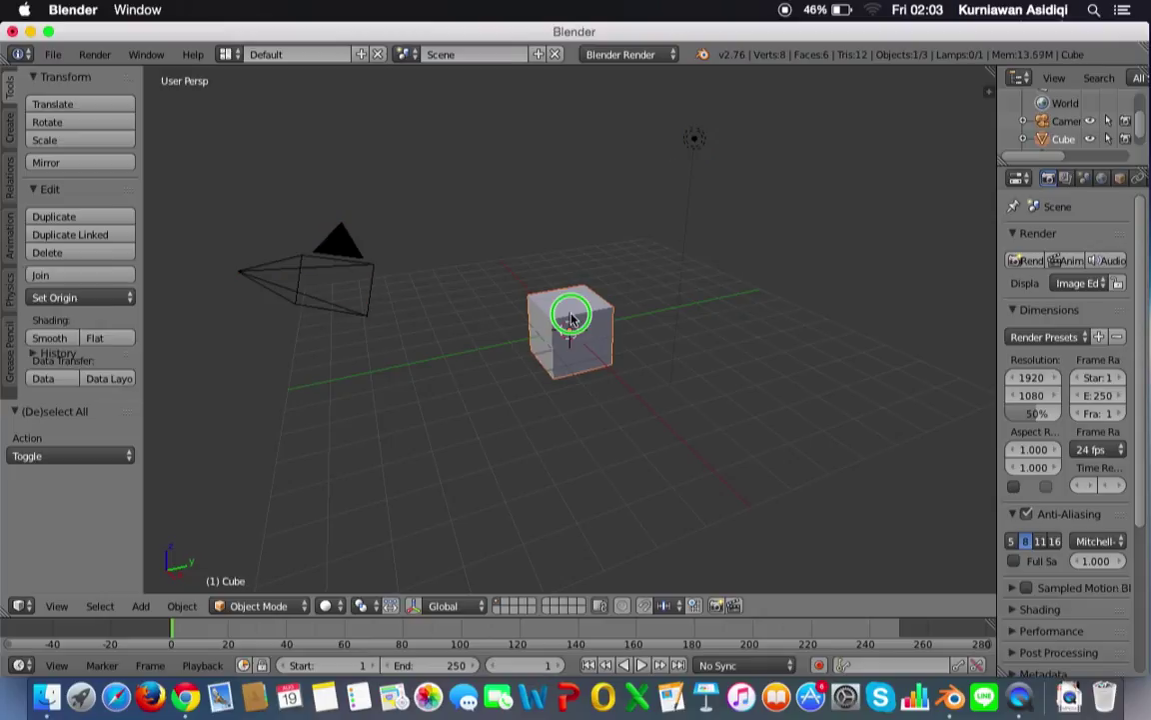
shift+click(375, 272)
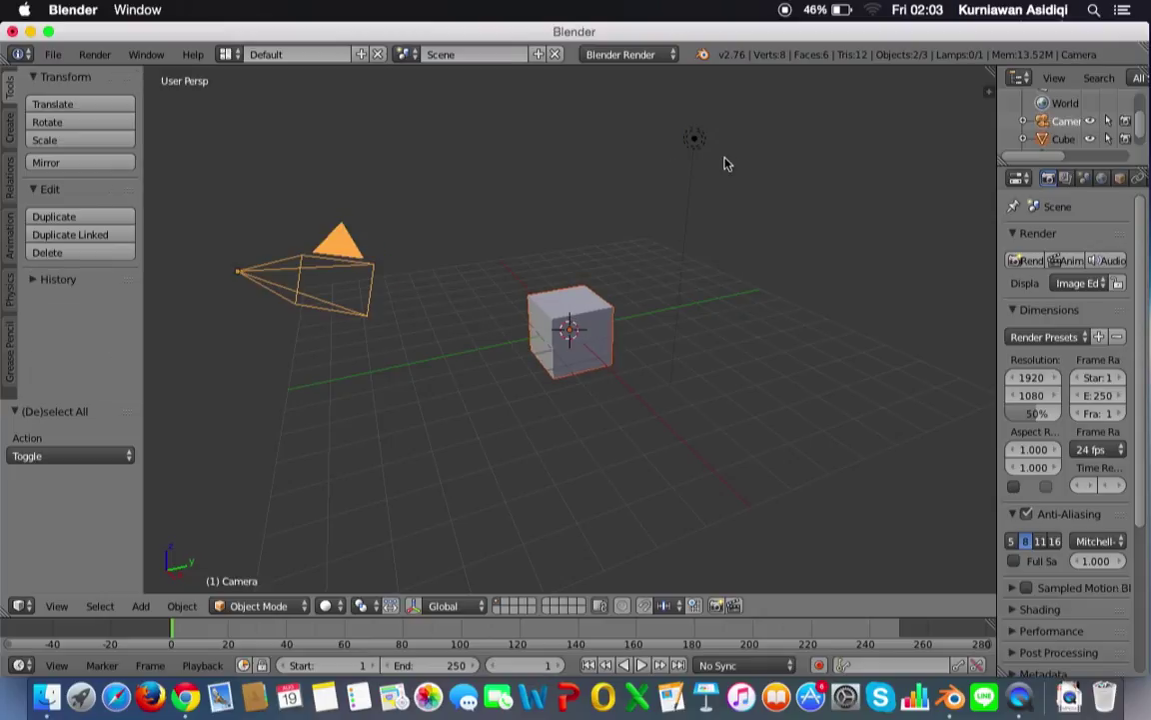
shift+click(694, 140)
Select the cube, add the camera and lamp to the selection, and deselect everything
click(577, 318)
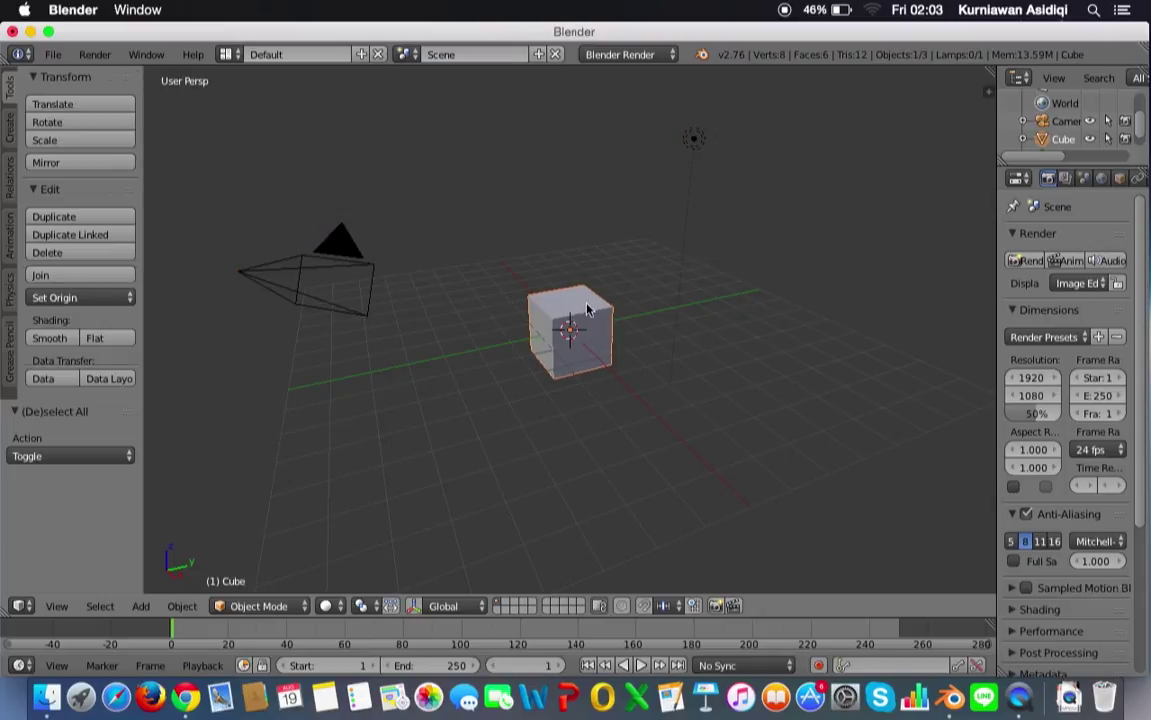
shift+click(352, 262)
shift+click(693, 140)
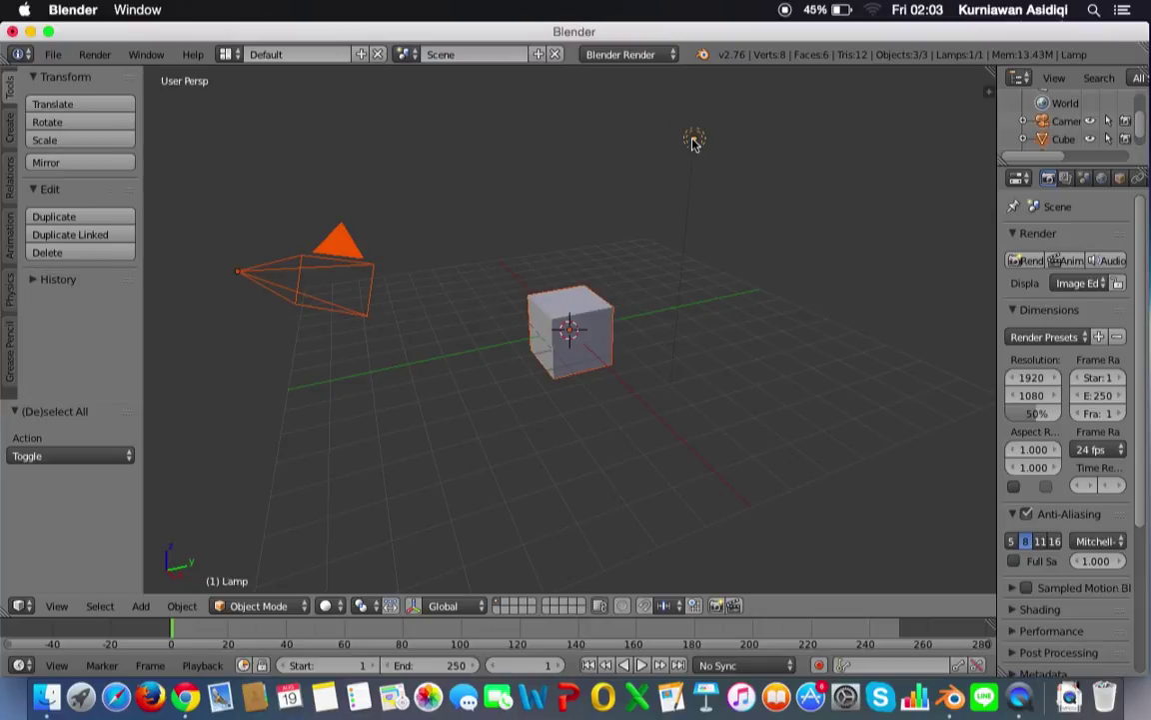
key(a)
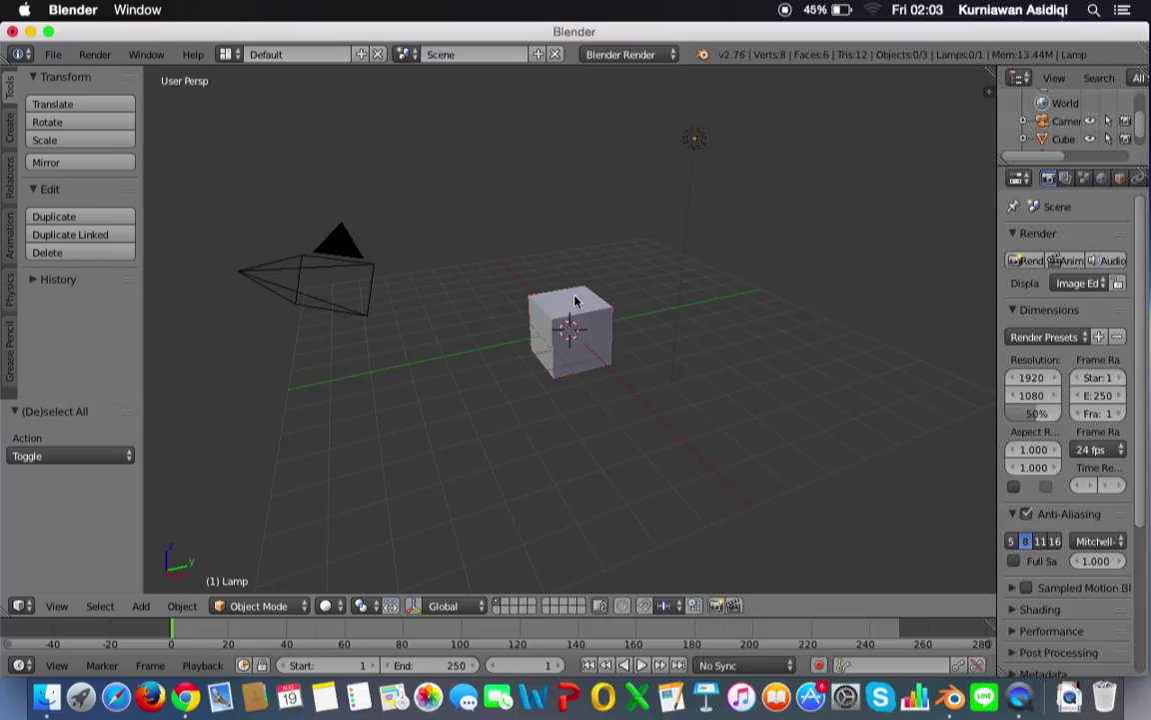
Select all three objects one by one, and toggle the selection of all objects off, on and off again
click(570, 318)
shift+click(334, 265)
shift+click(692, 142)
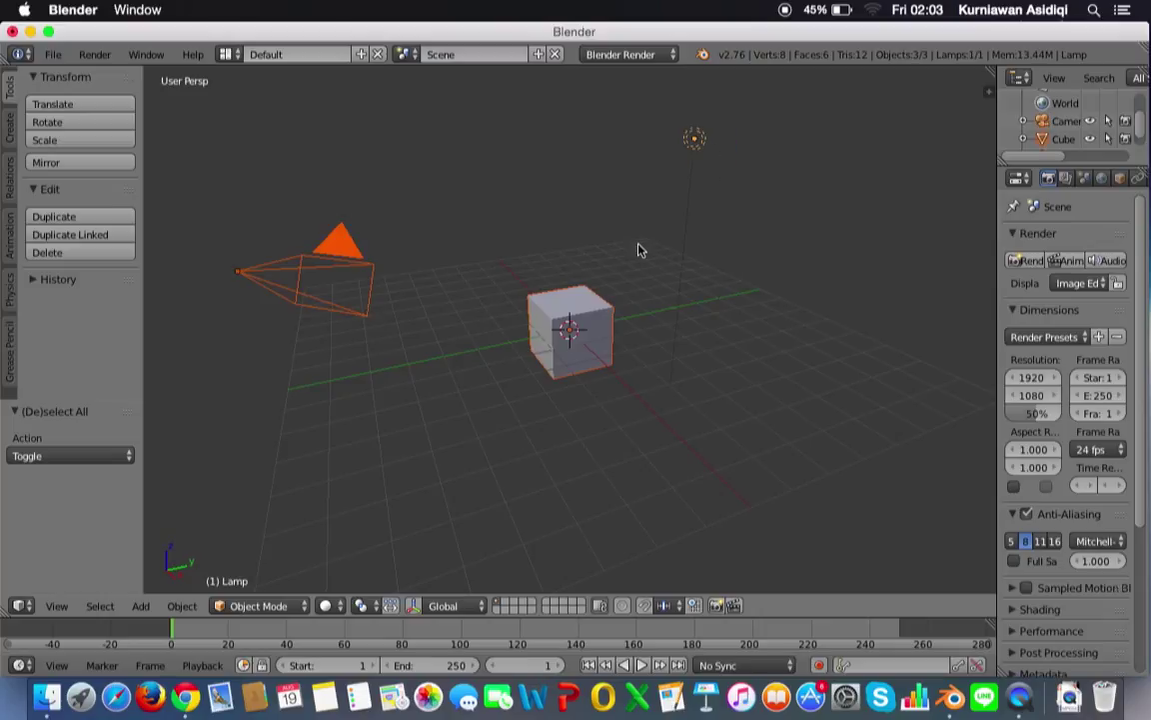
key(a)
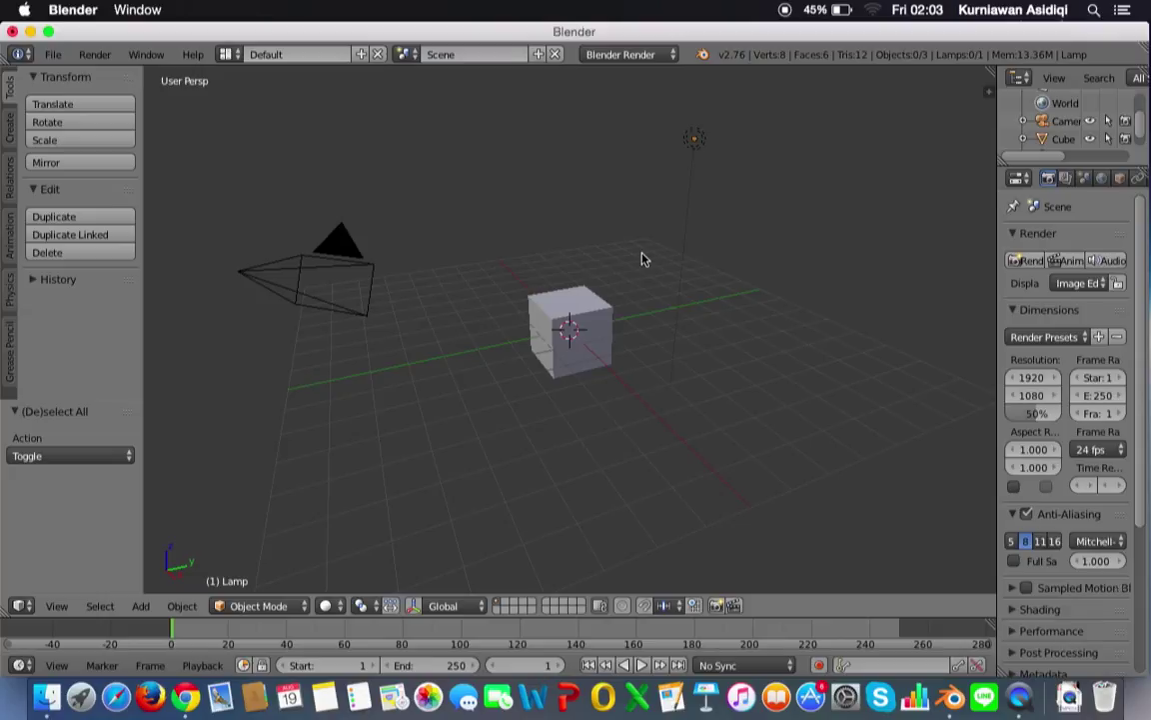
key(a)
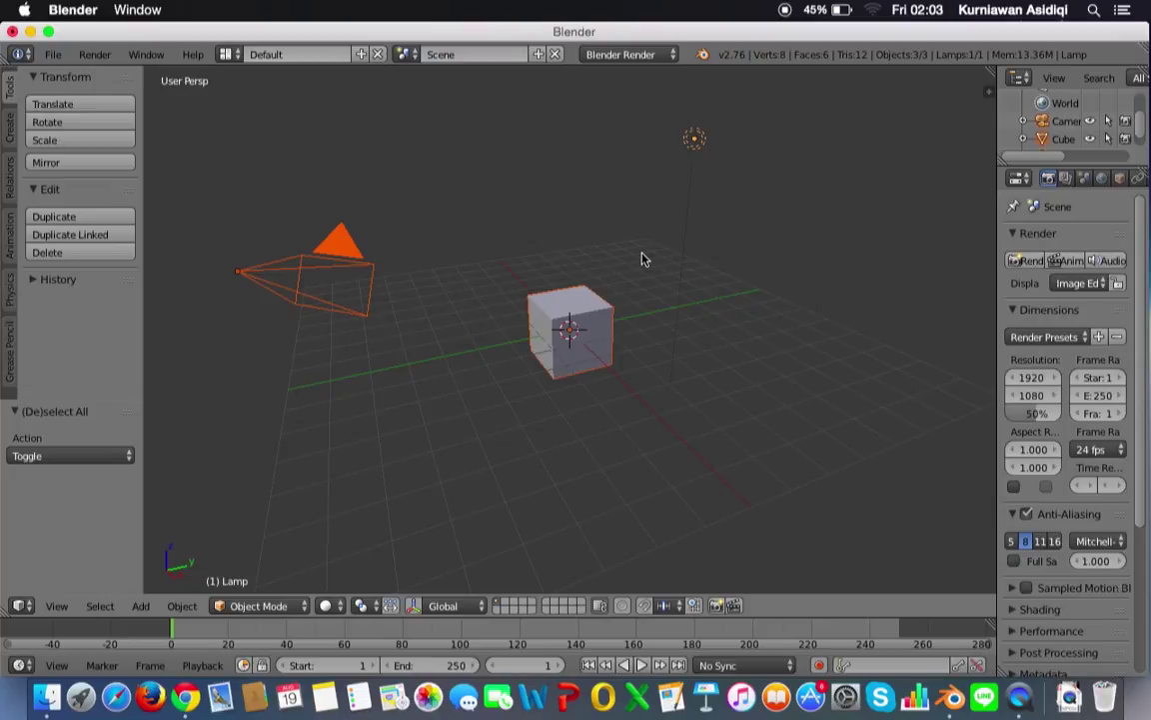
key(a)
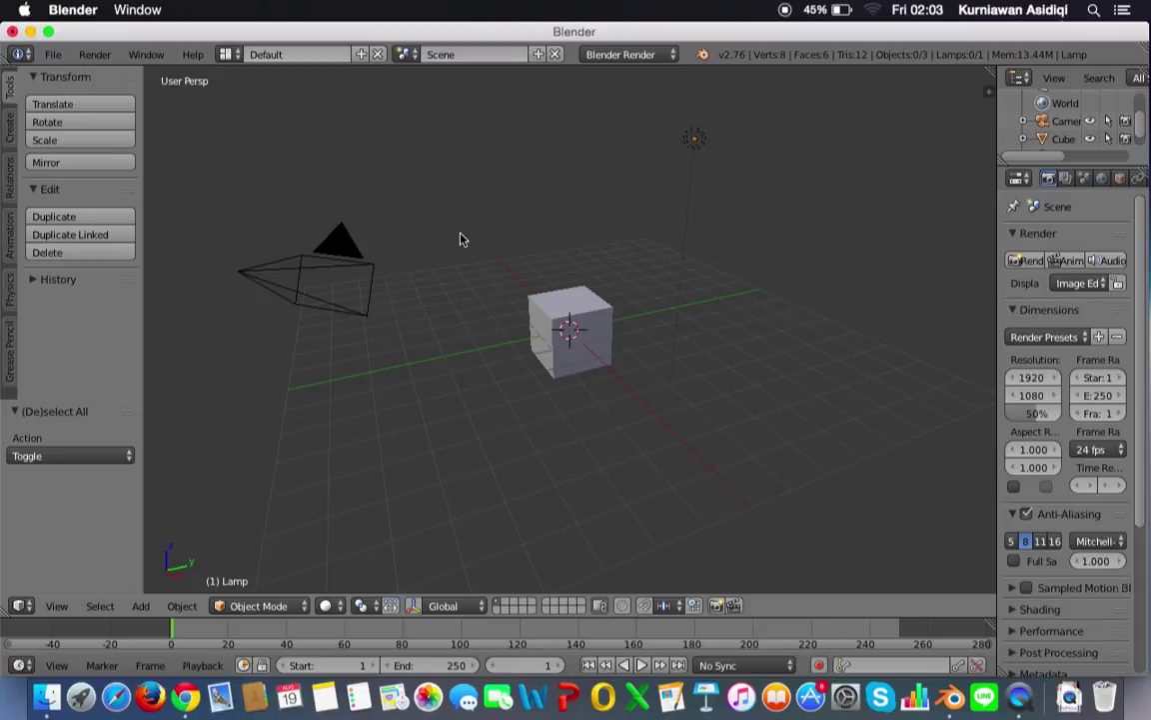
Border-select the cube and lamp, and extend the selection with a larger border that also encloses the camera
key(b)
drag(426, 177, 831, 419)
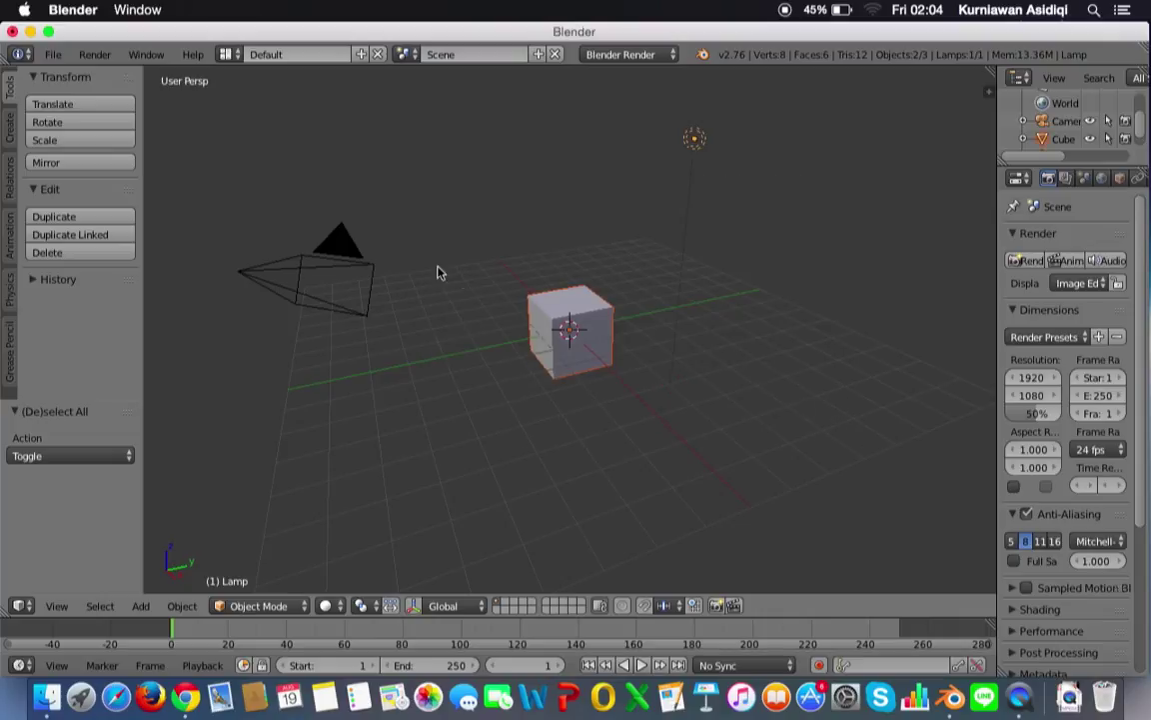
key(b)
drag(207, 116, 861, 410)
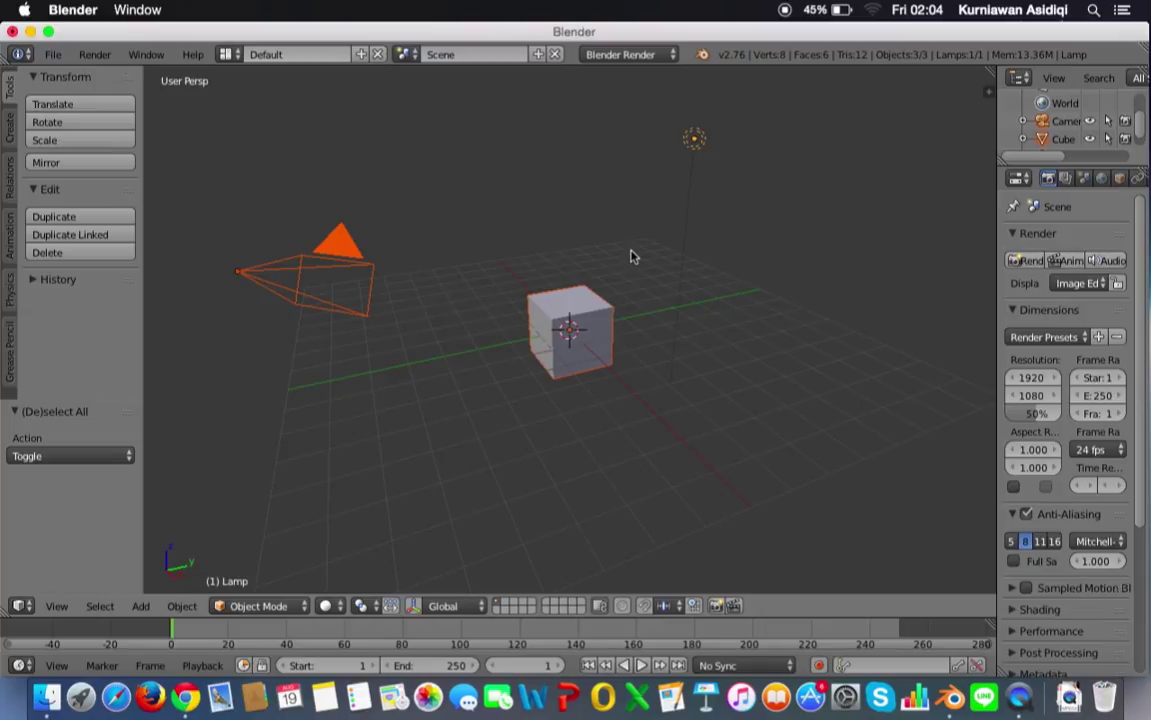
Deselect the cube and lamp with a selection border, and remove the camera from the selection with another border
key(b)
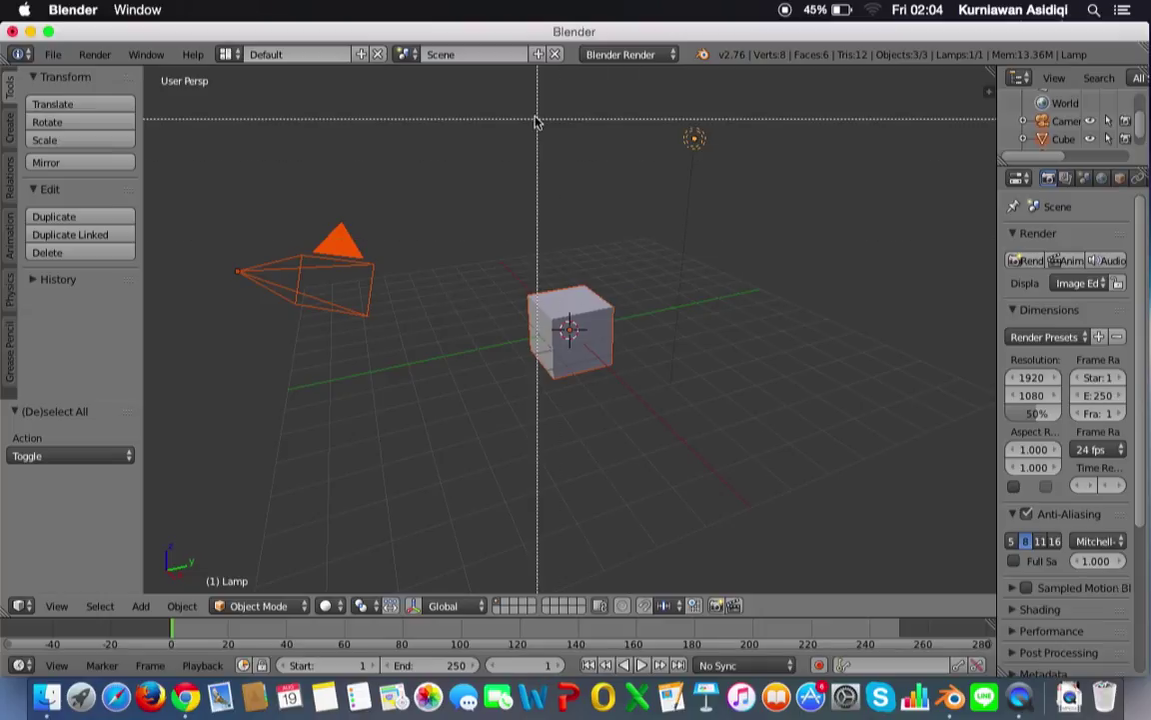
drag(496, 97, 772, 407)
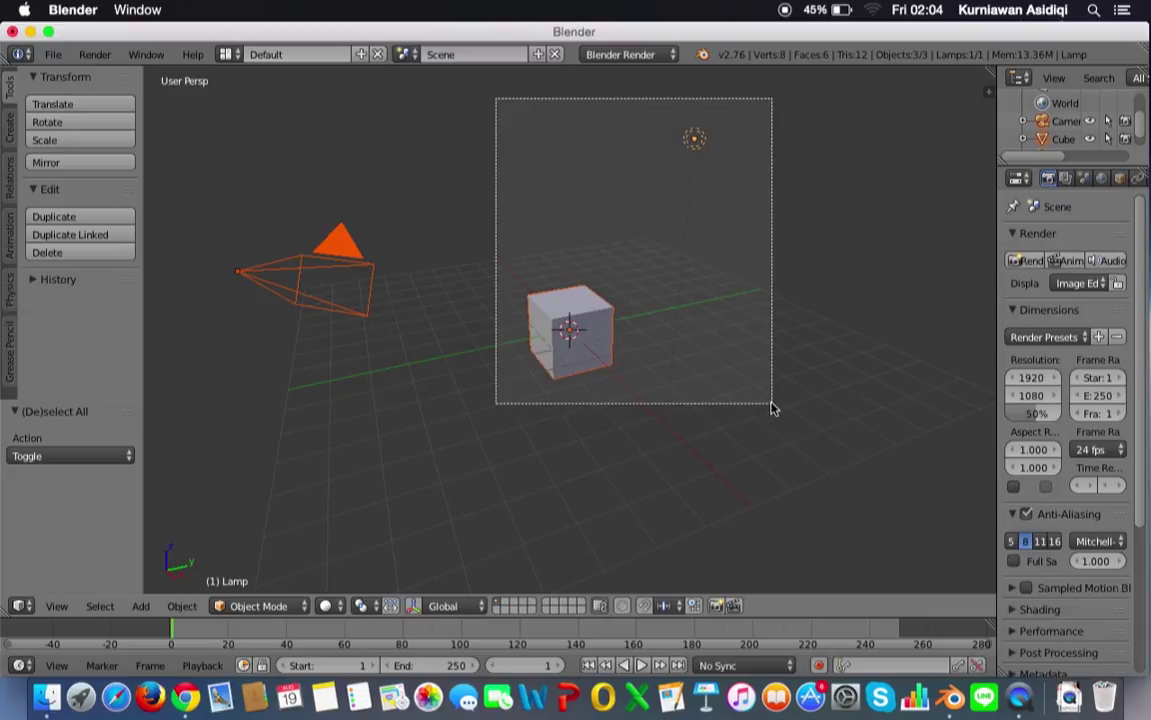
middle_drag(772, 406, 772, 407)
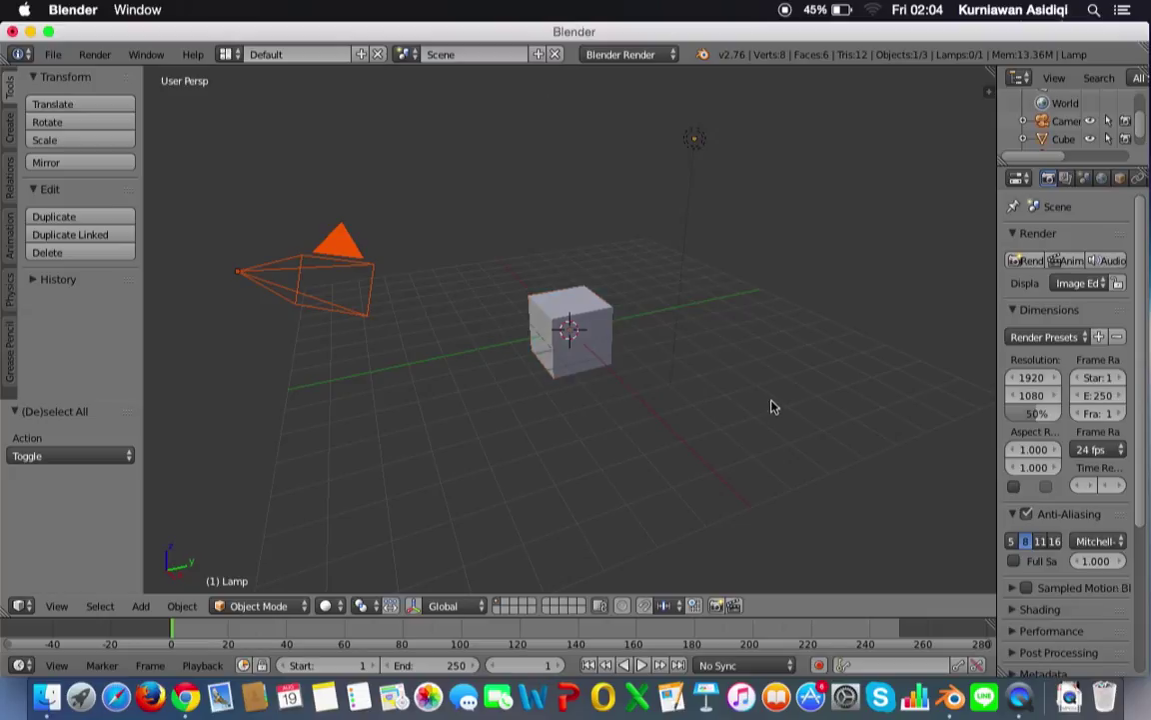
key(b)
drag(215, 148, 590, 396)
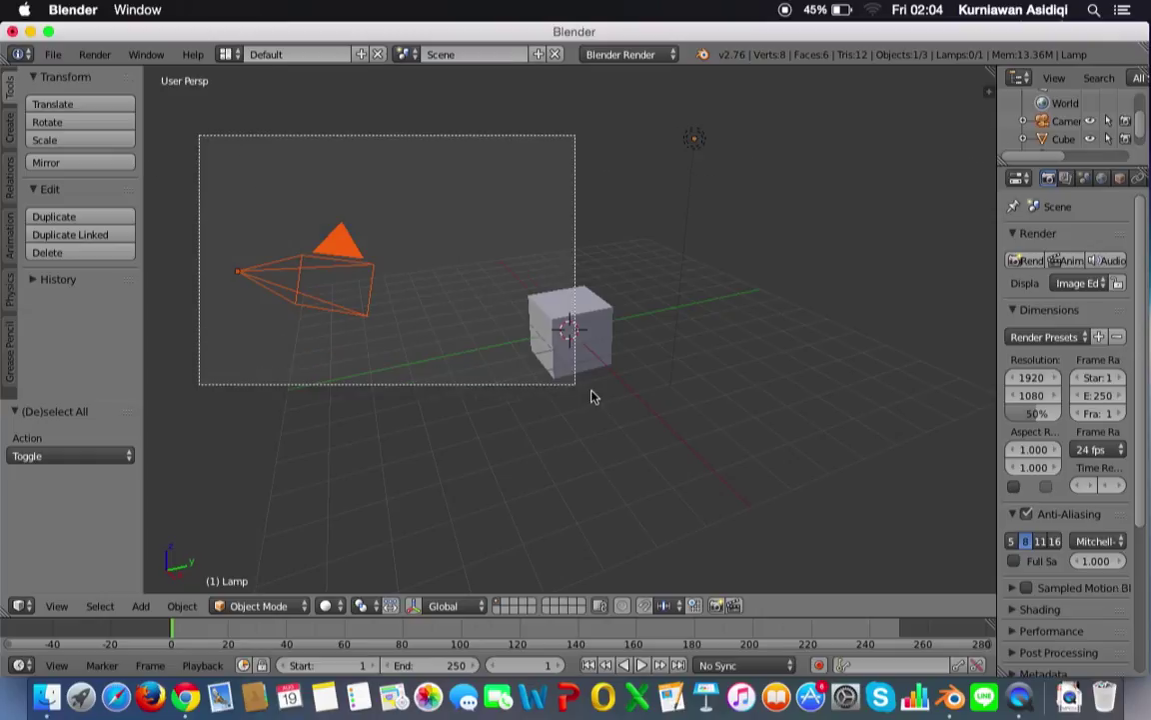
middle_drag(591, 397, 760, 418)
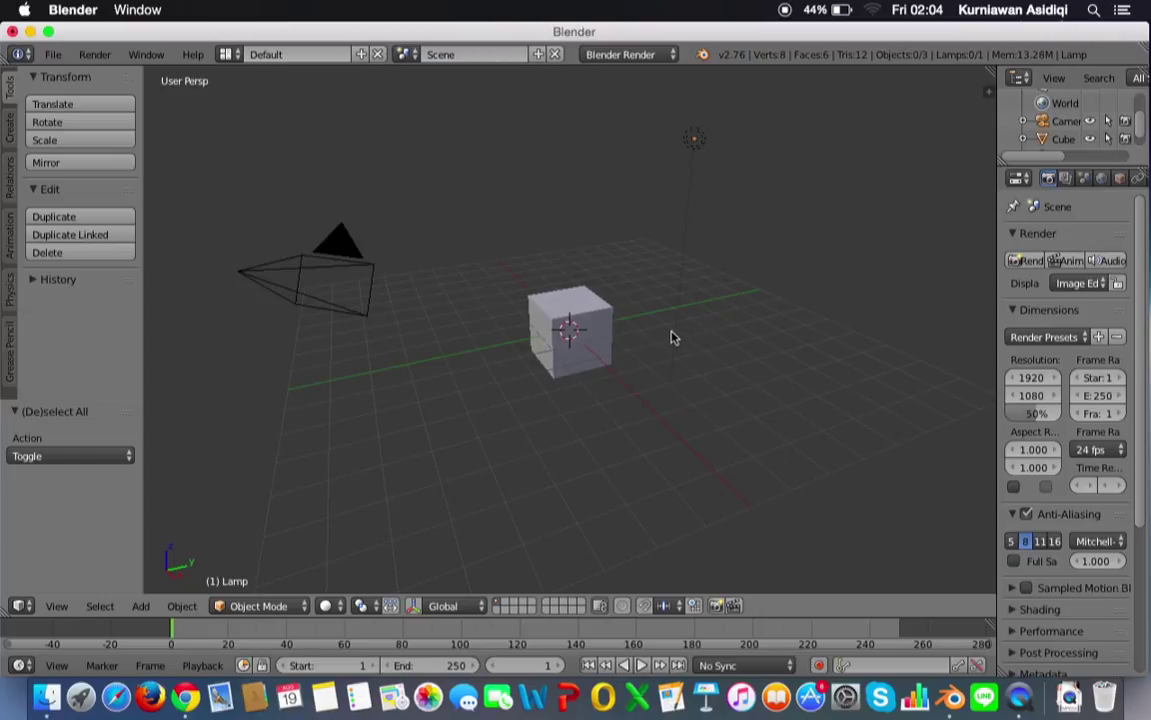
Border-select the cube and lamp again, and deselect both with a second border around them
key(b)
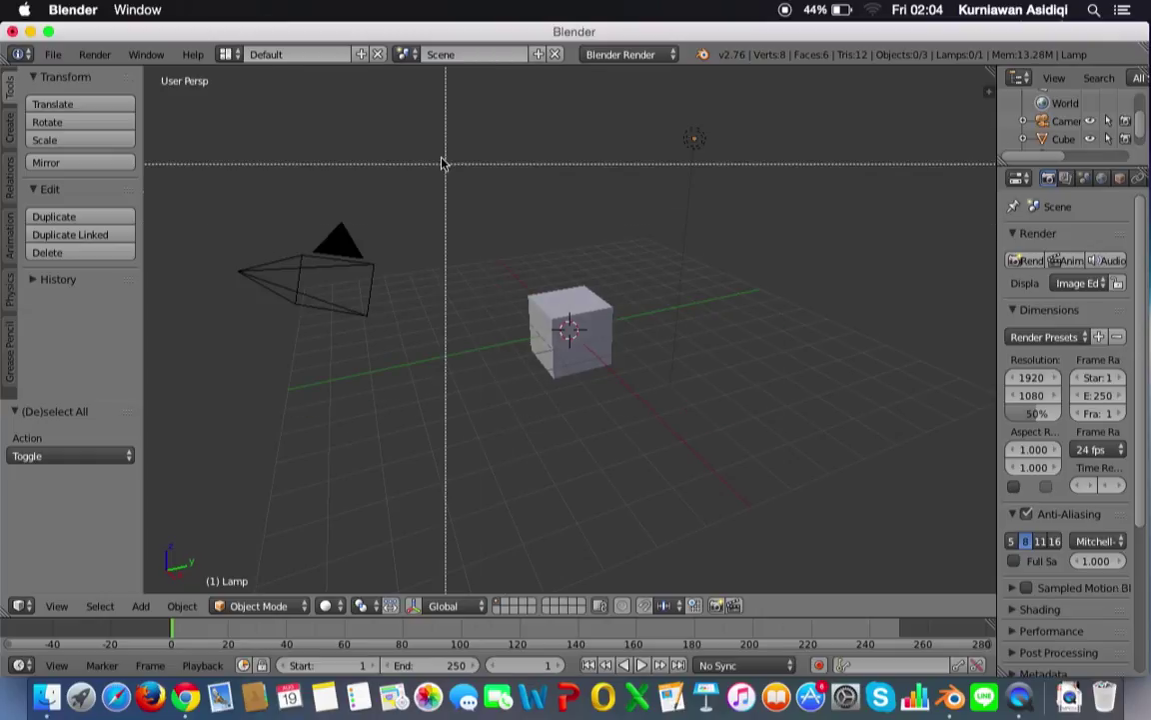
drag(431, 145, 832, 404)
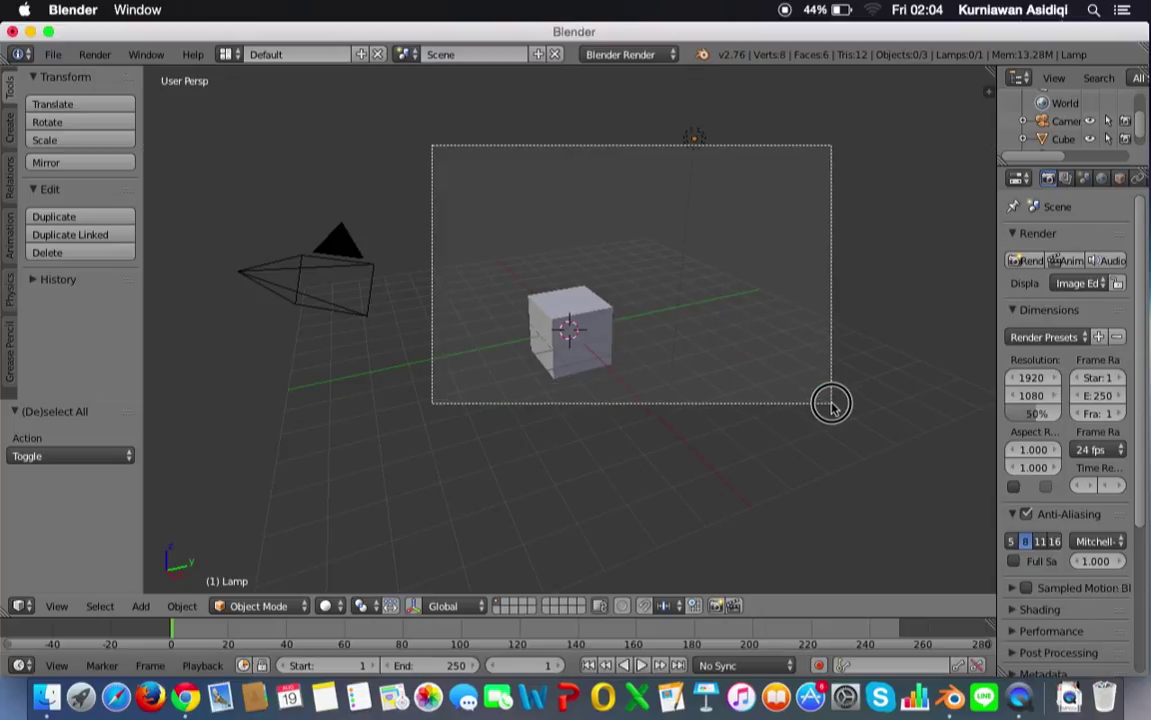
drag(832, 404, 831, 404)
key(b)
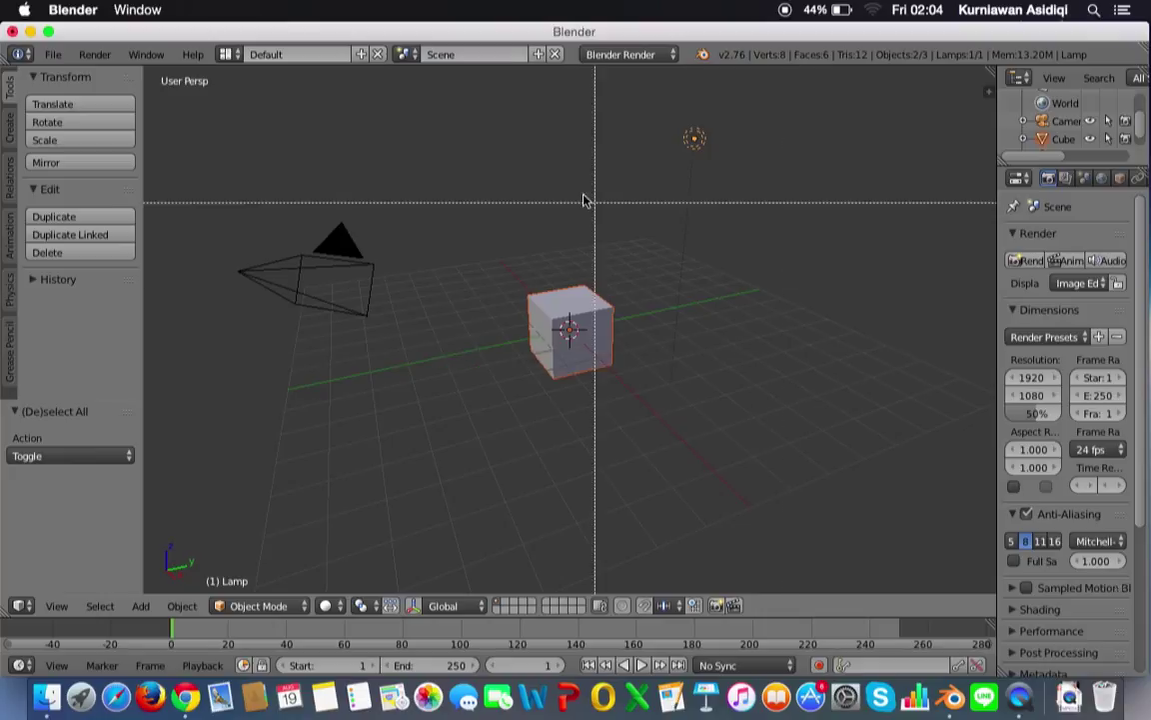
drag(470, 103, 767, 403)
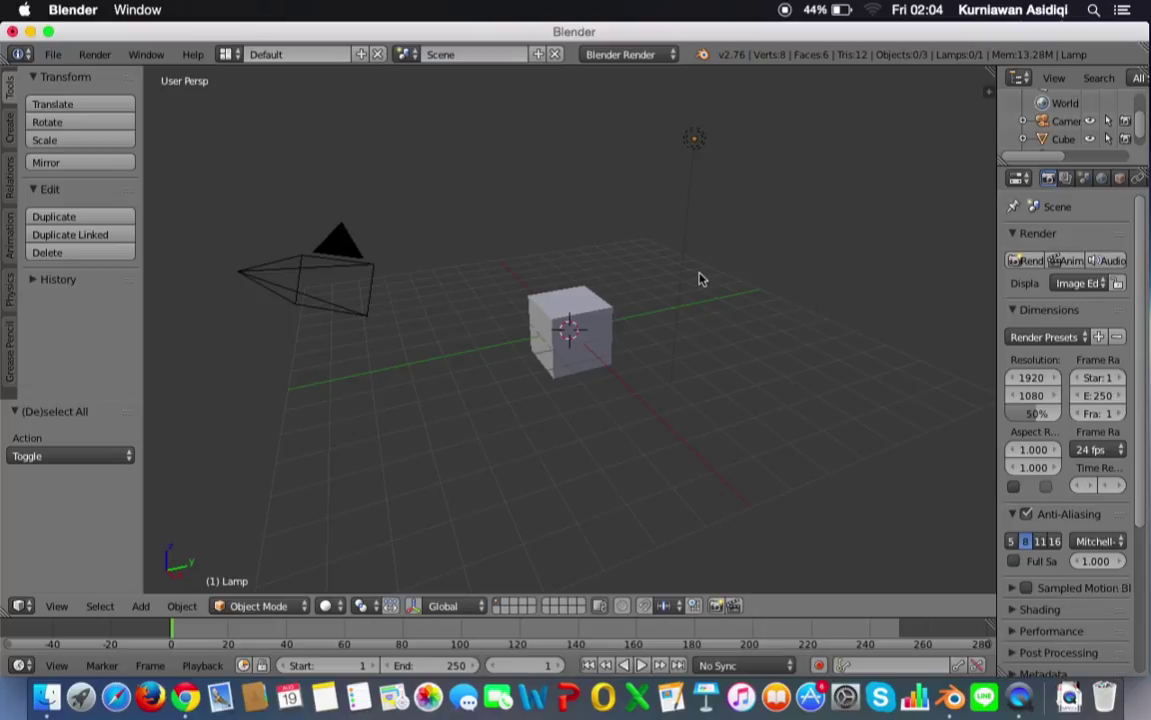
Circle-select the cube, camera and lamp, brush them out of the selection again, and leave Circle Select
right_click(560, 325)
shift+right_click(239, 271)
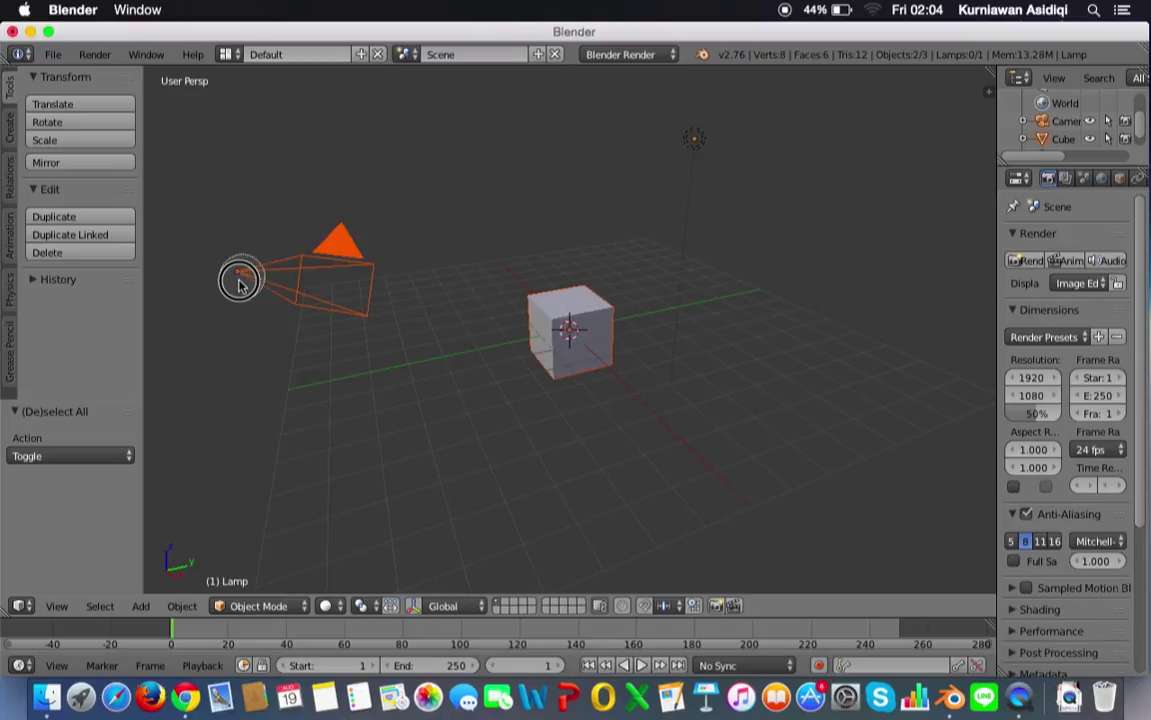
shift+right_click(693, 141)
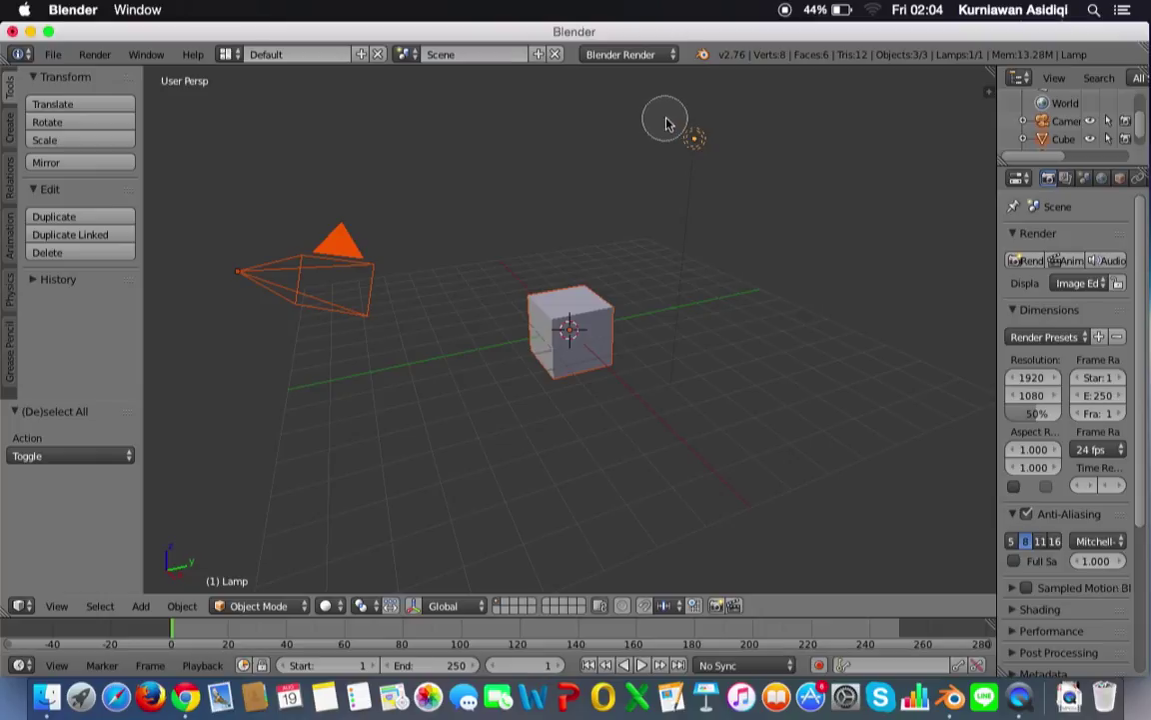
shift+right_click(696, 141)
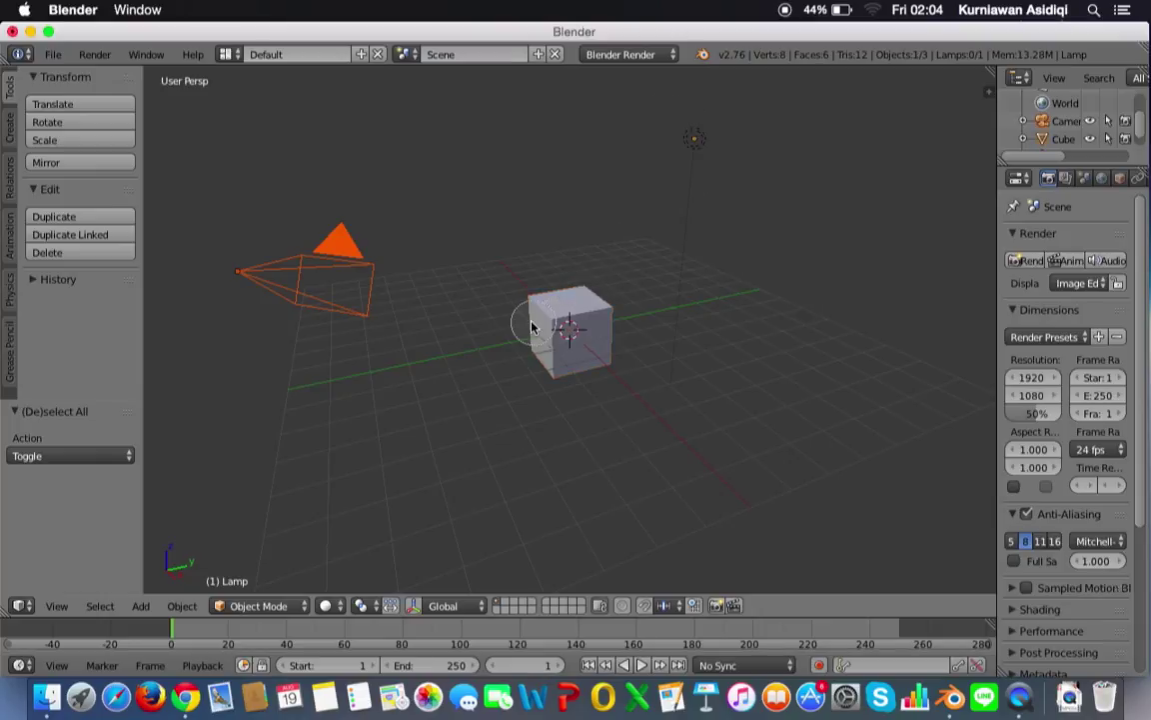
key(a)
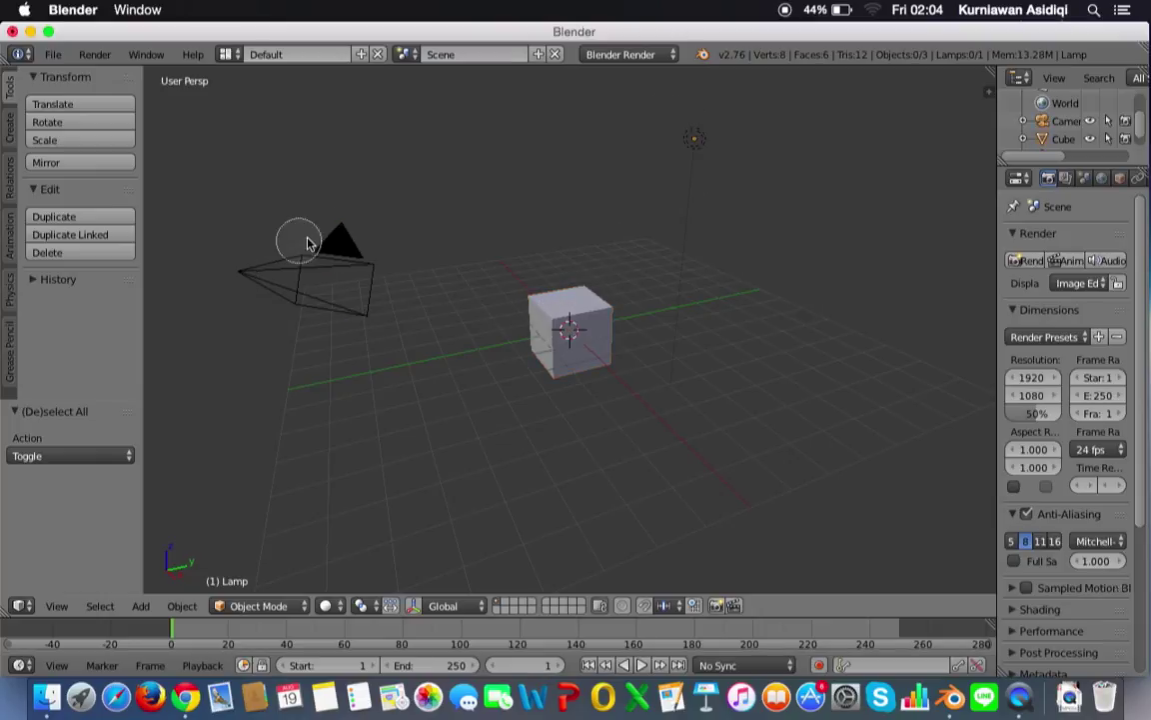
right_click(493, 208)
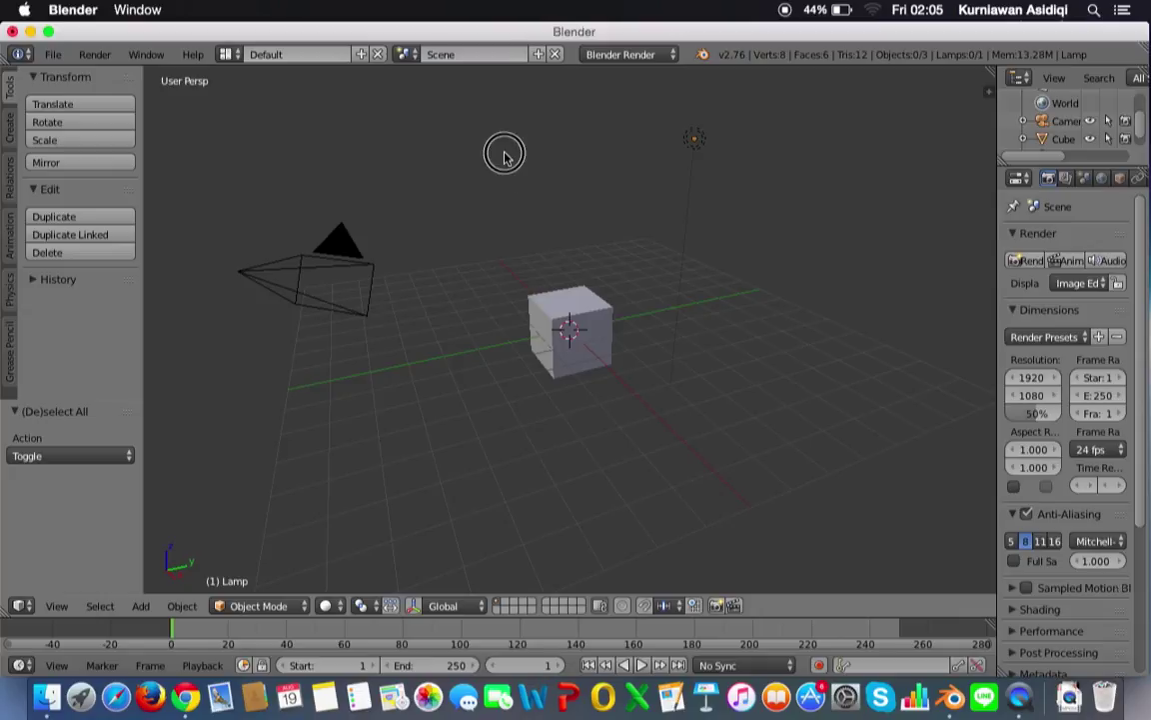
Lasso-select the cube, camera and lamp twice, clearing the selection after each lasso
mouse_move(504, 153)
ctrl+mouse_down()
mouse_move(450, 136)
mouse_move(342, 131)
mouse_move(244, 203)
mouse_move(246, 334)
mouse_move(345, 458)
mouse_move(530, 496)
mouse_move(729, 442)
mouse_move(794, 203)
mouse_move(764, 121)
mouse_move(676, 77)
mouse_move(452, 105)
ctrl+mouse_up()
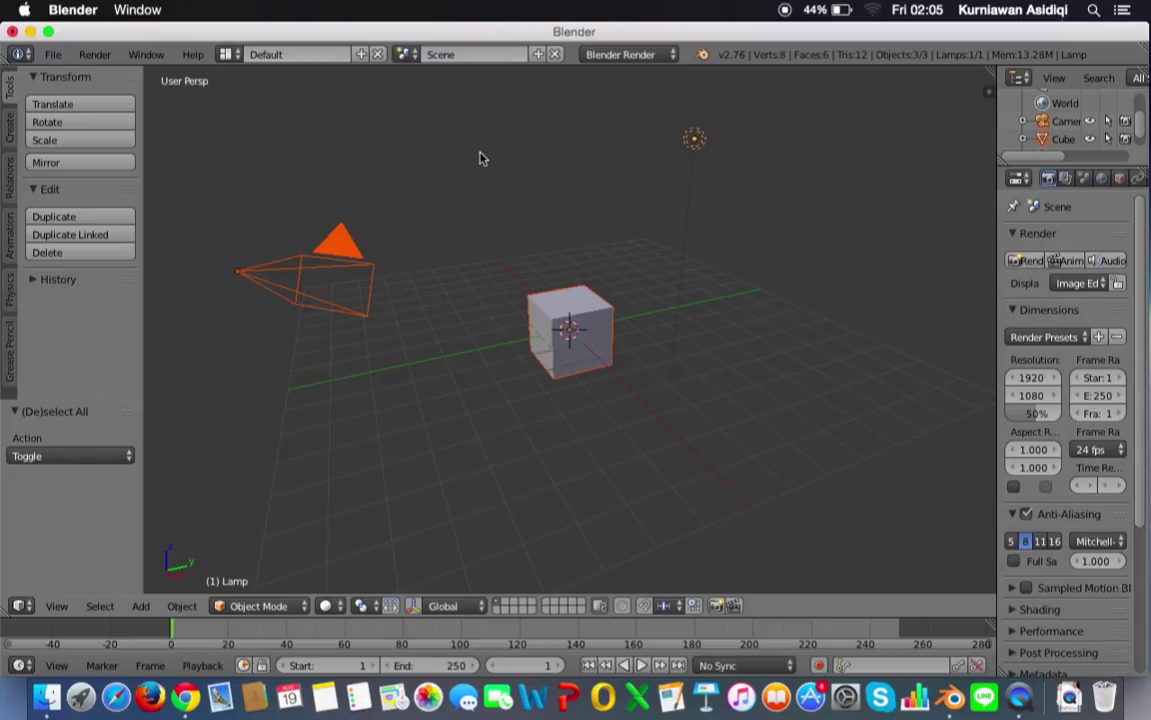
key(a)
mouse_move(495, 127)
ctrl+mouse_down()
mouse_move(291, 134)
mouse_move(257, 468)
mouse_move(884, 457)
mouse_move(746, 129)
mouse_move(565, 95)
mouse_move(552, 105)
ctrl+mouse_up()
key(a)
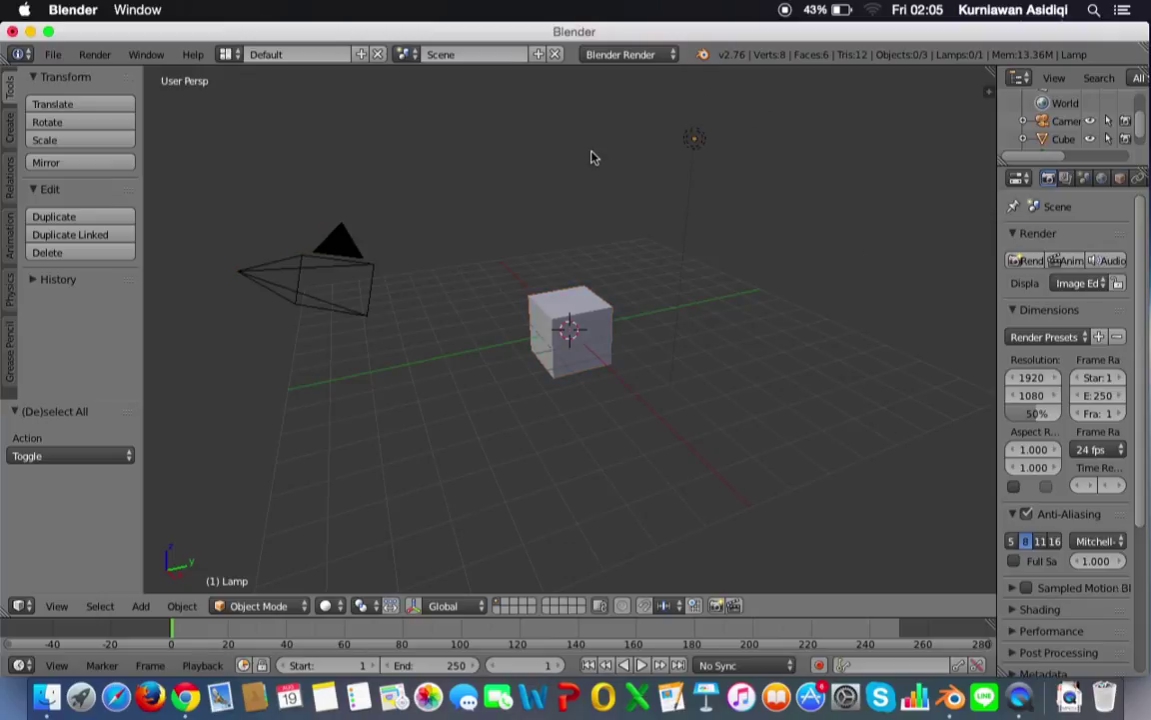
Select all objects in the scene and delete them
key(a)
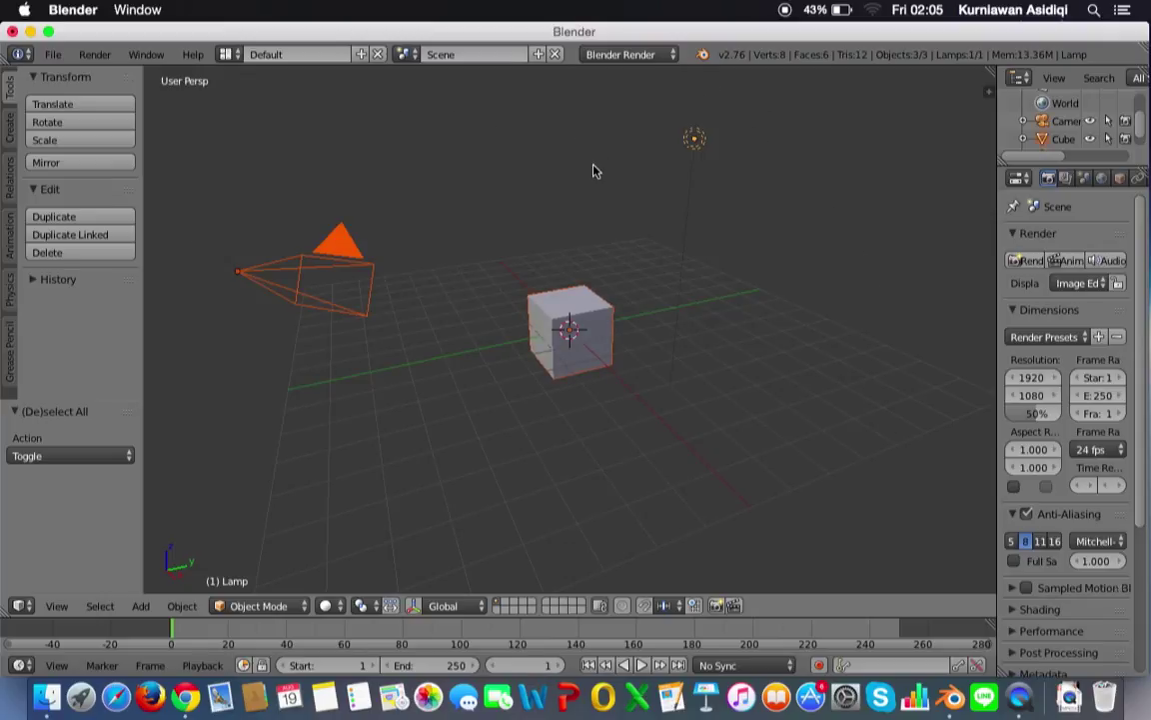
key(x)
click(566, 168)
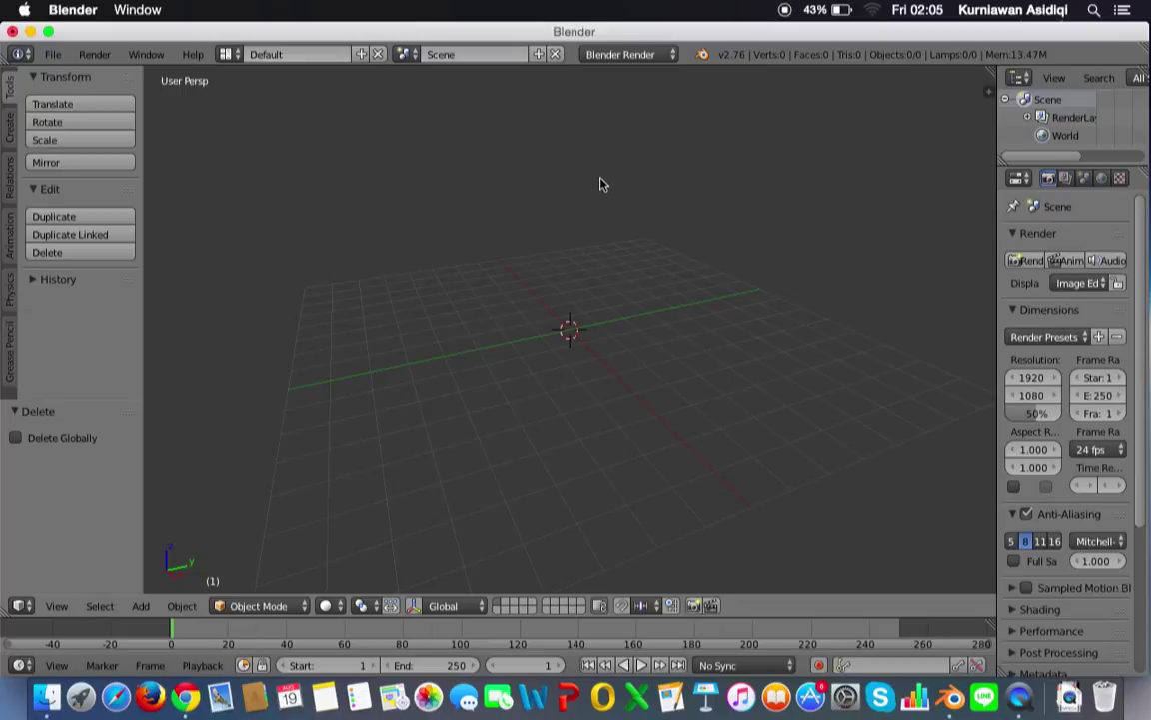
Place the 3D cursor at several spots around the grid and reset it to the scene's origin
click(609, 262)
click(381, 287)
click(362, 459)
click(528, 452)
click(784, 388)
click(762, 355)
key(shift+c)
Add a cube mesh to the empty scene and delete it
click(145, 614)
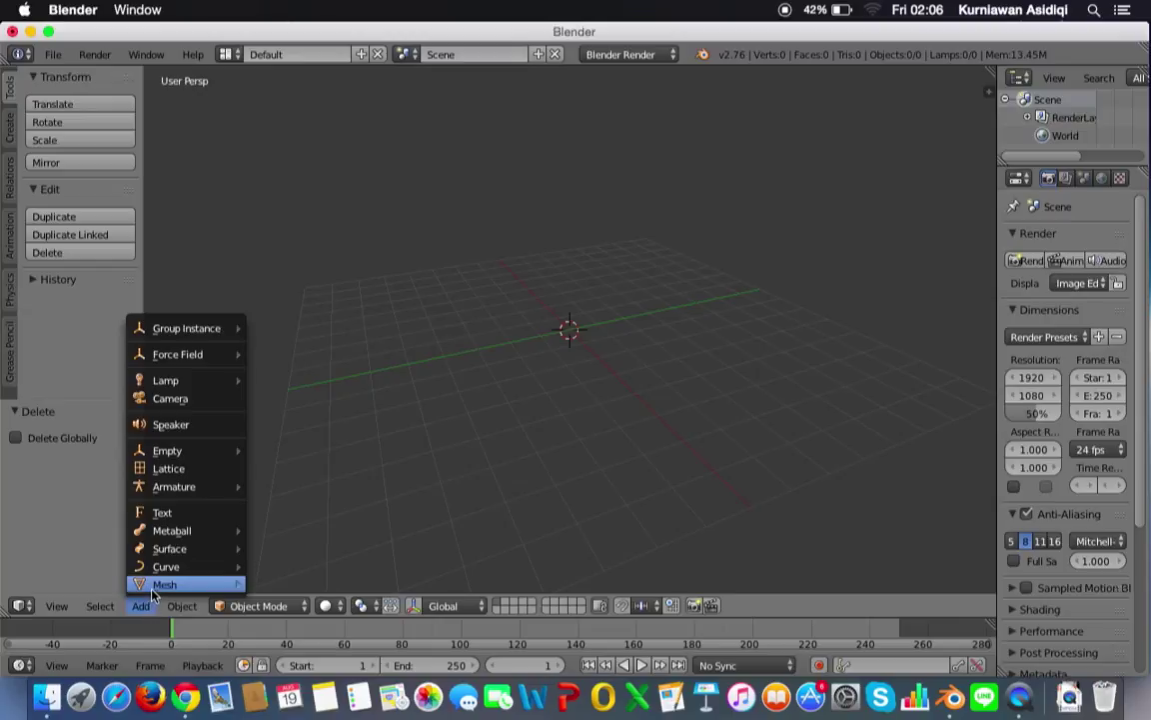
mouse_move(160, 585)
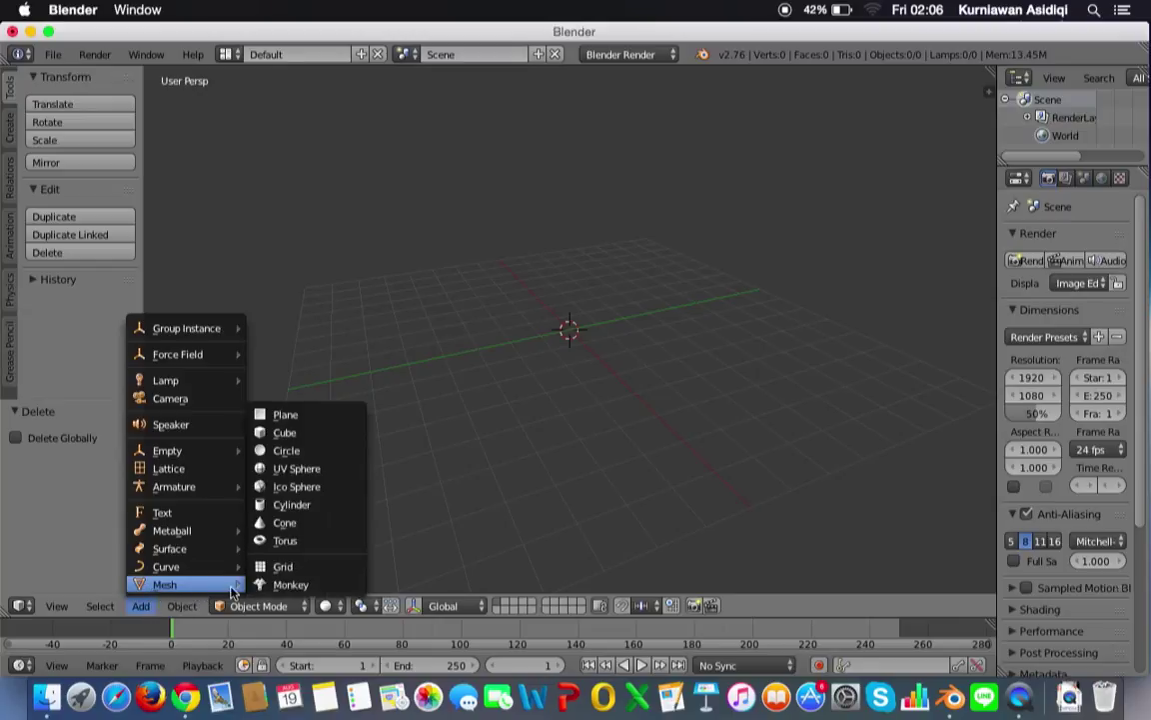
click(313, 436)
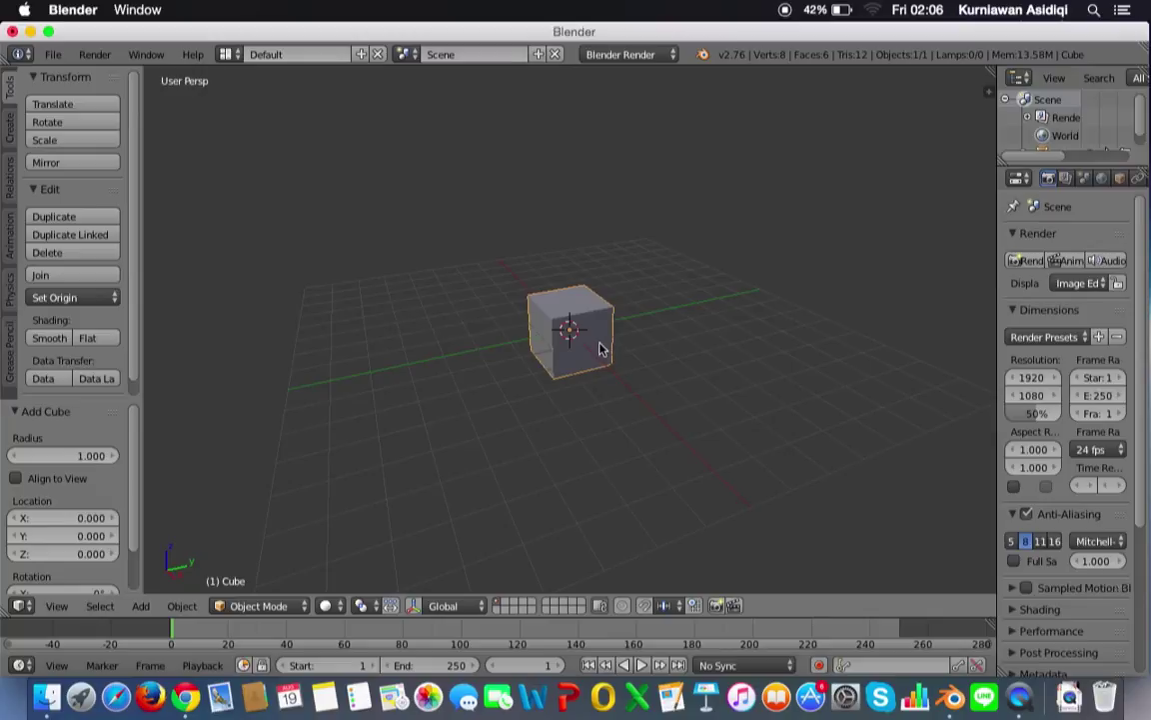
key(x)
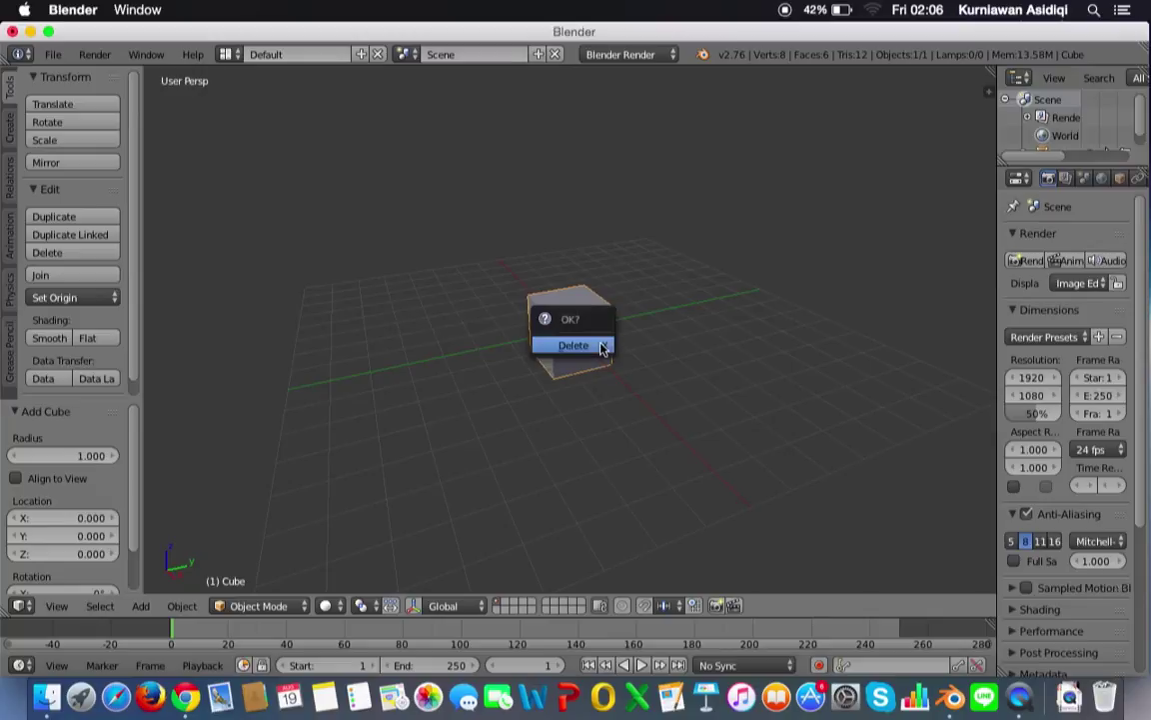
click(601, 347)
Add another cube mesh and delete it, and repeat the same addition and deletion once more
key(shift+a)
mouse_move(602, 348)
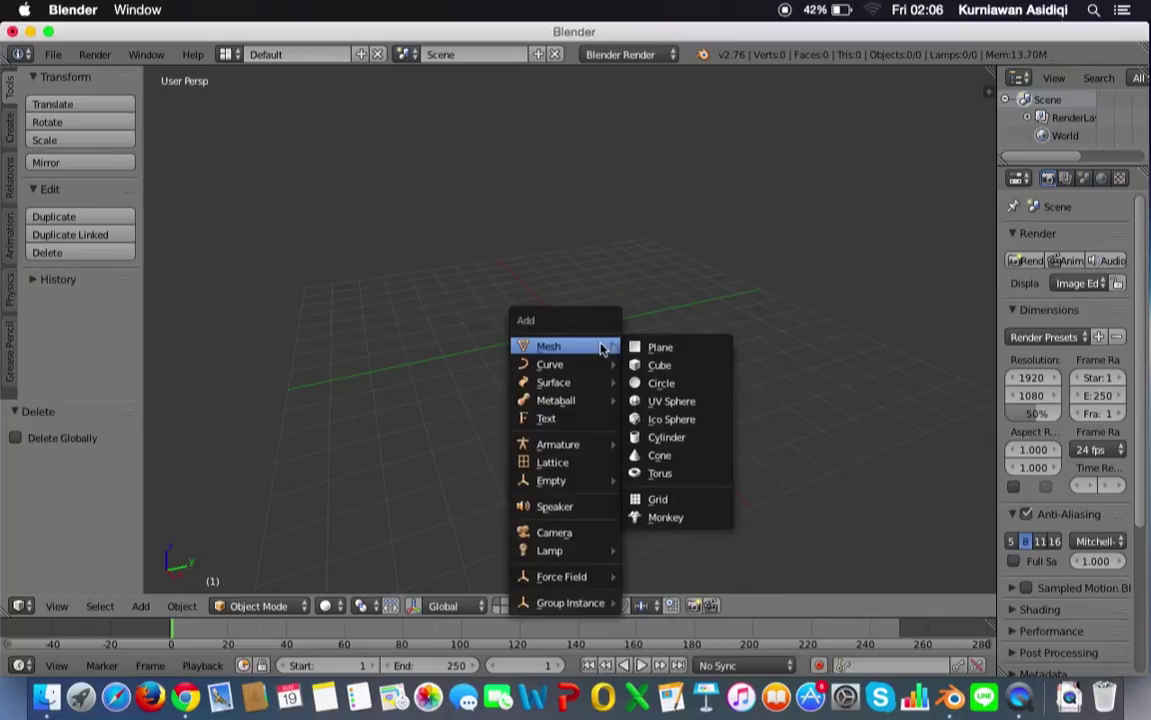
click(660, 365)
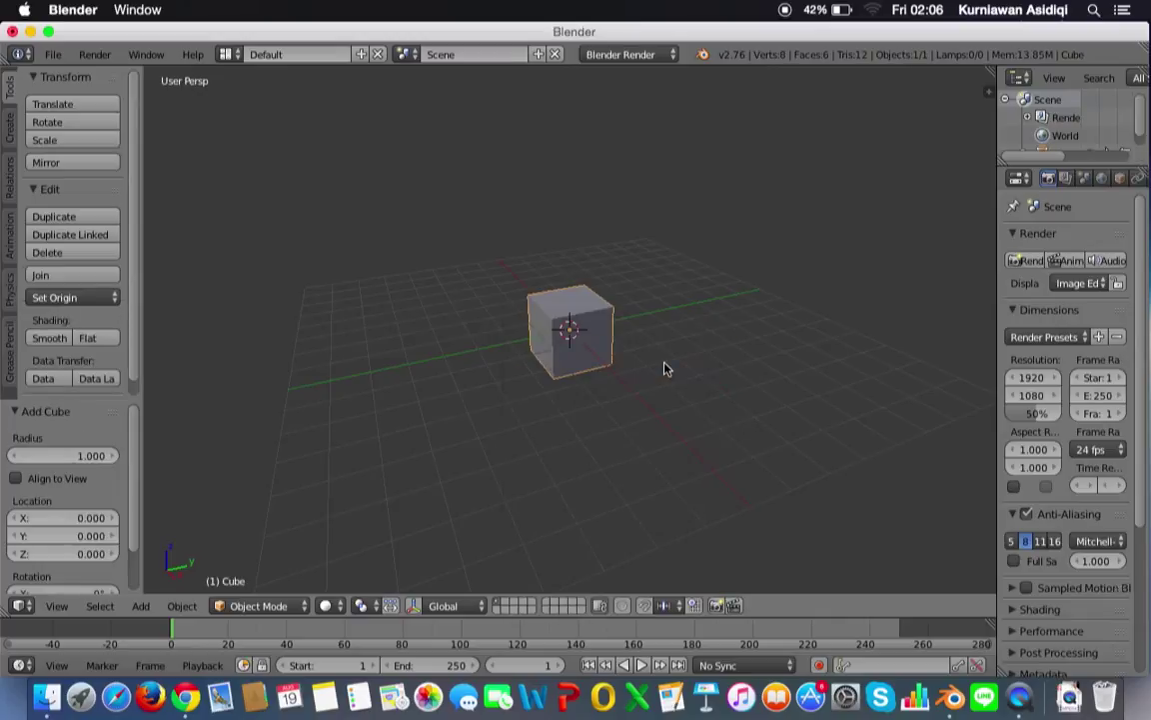
key(x)
click(589, 368)
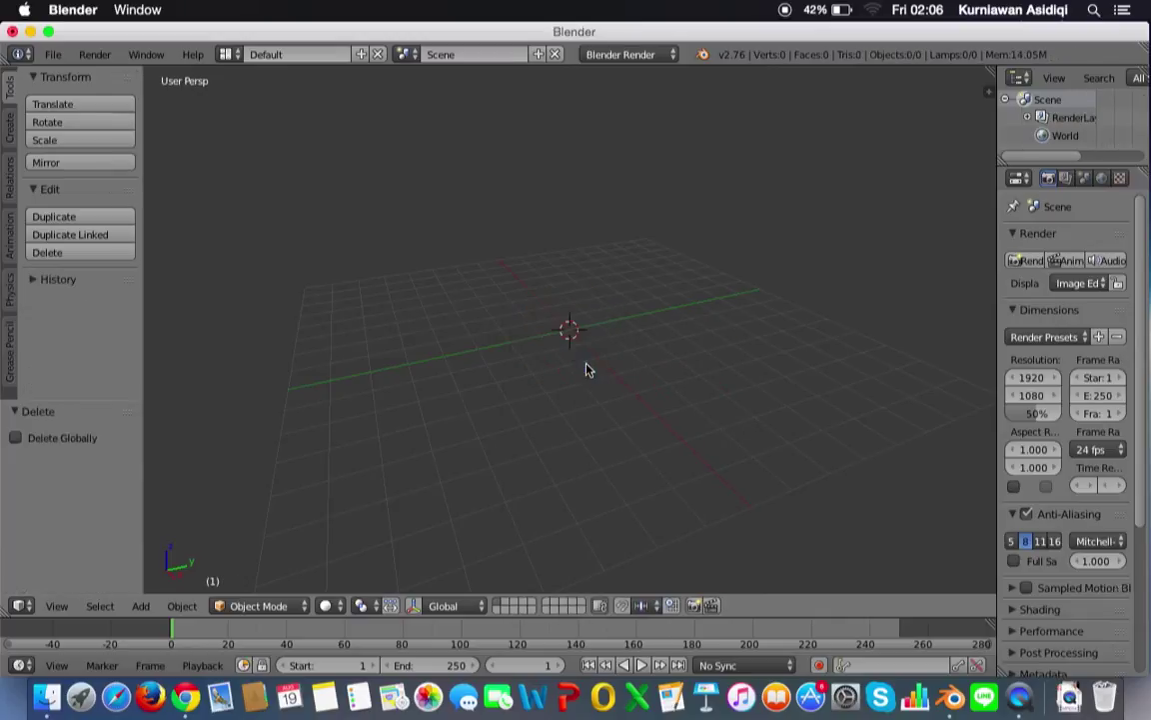
key(shift+a)
mouse_move(590, 366)
click(645, 385)
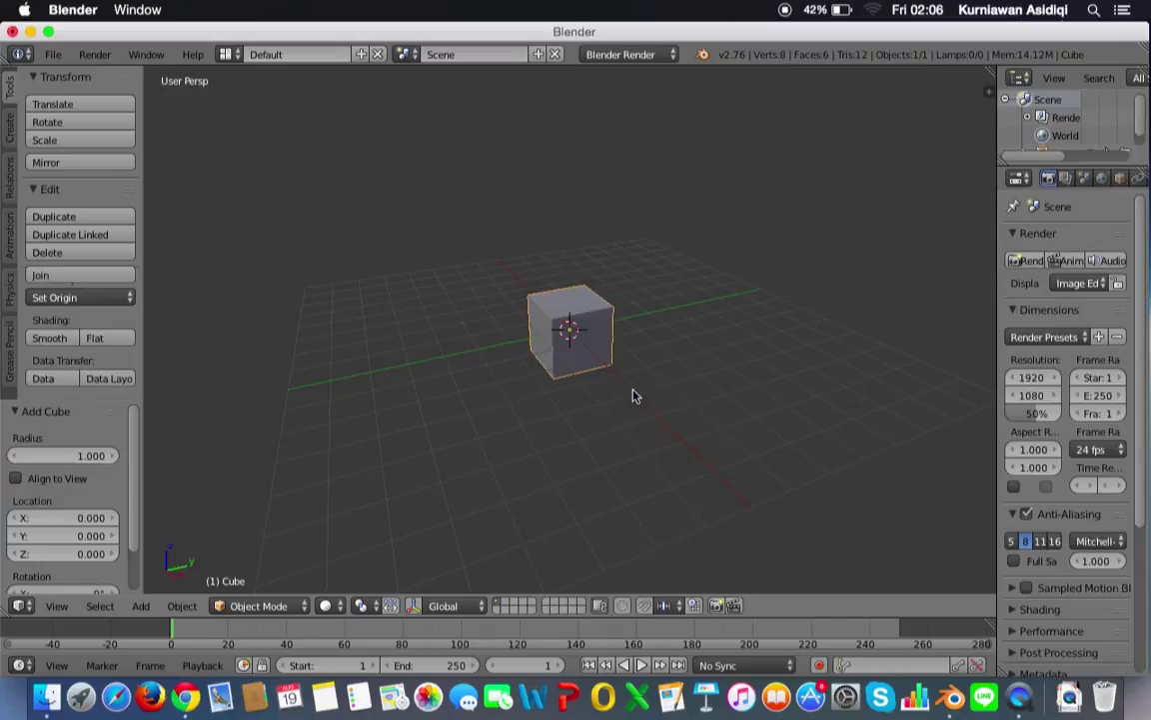
key(x)
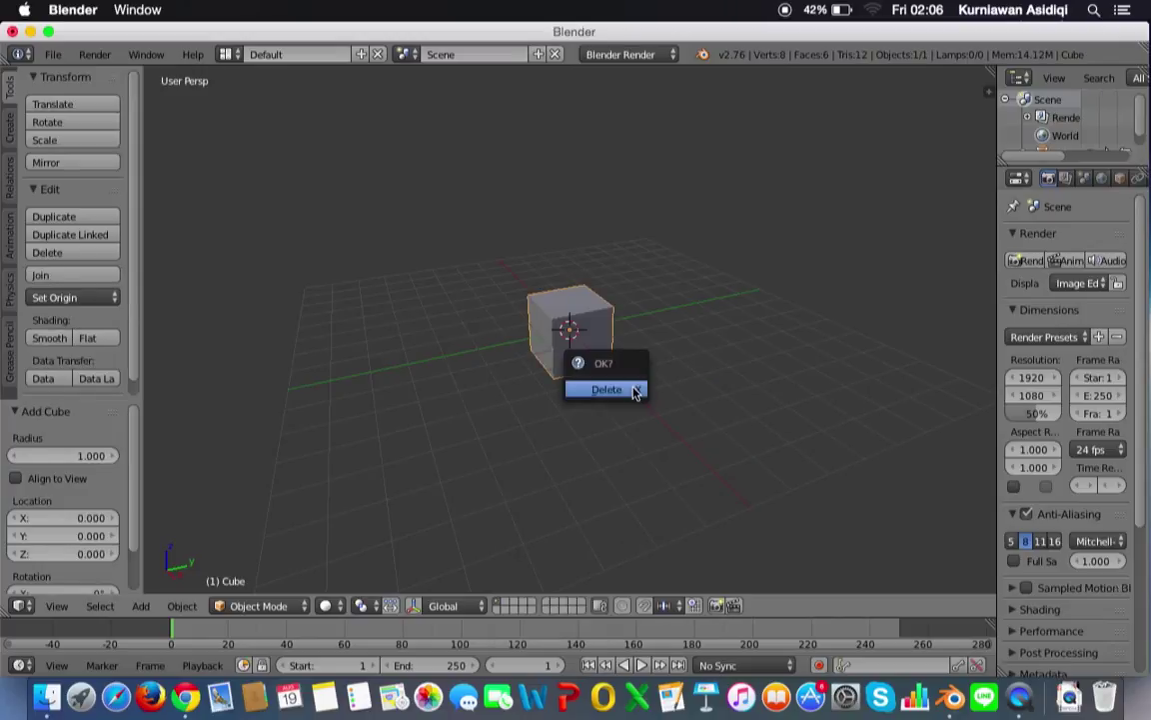
click(628, 392)
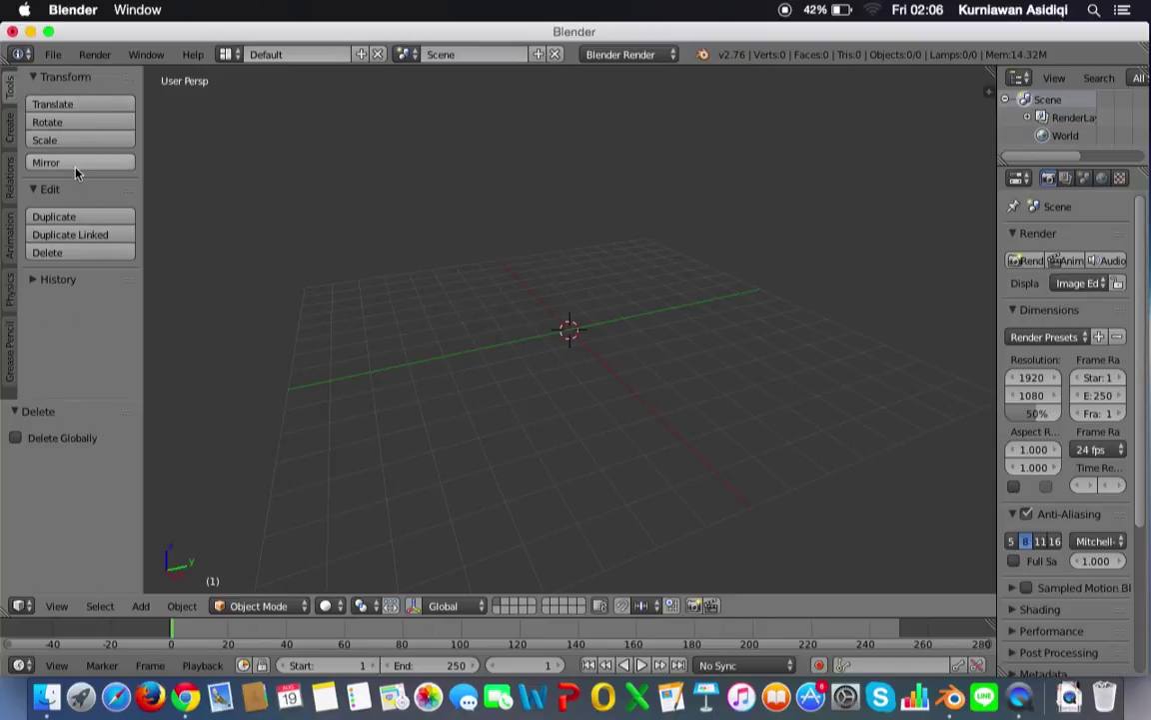
Add a UV sphere from the available mesh primitives and delete it
click(11, 129)
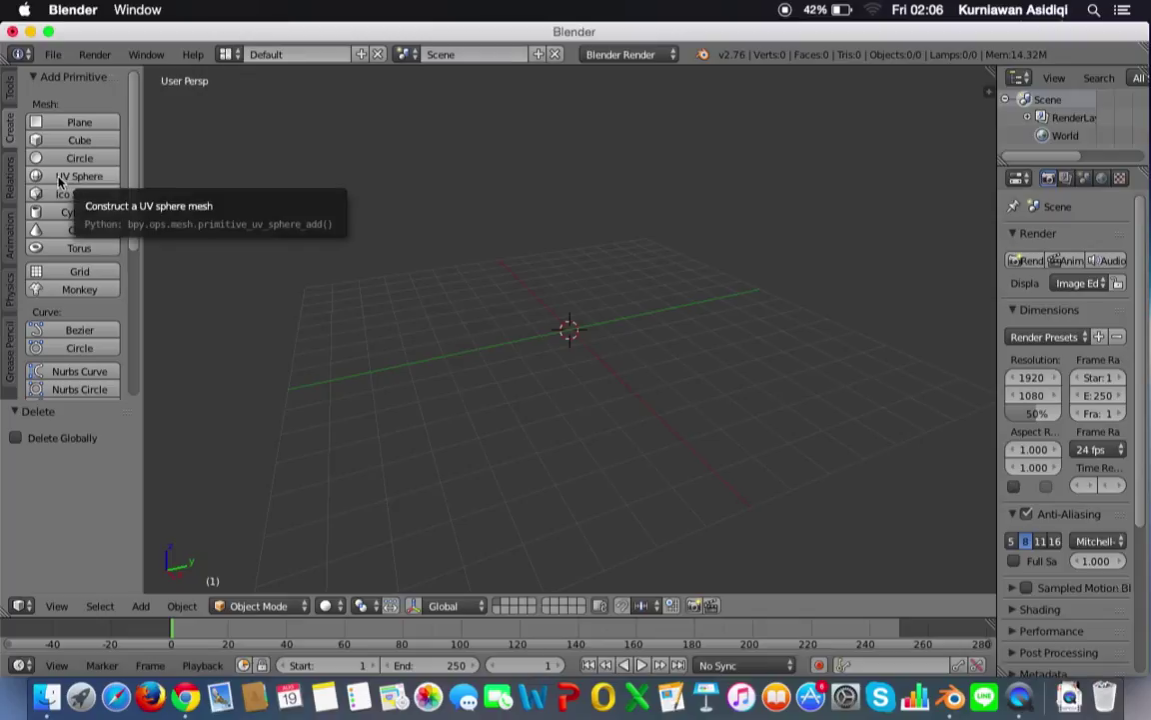
click(62, 177)
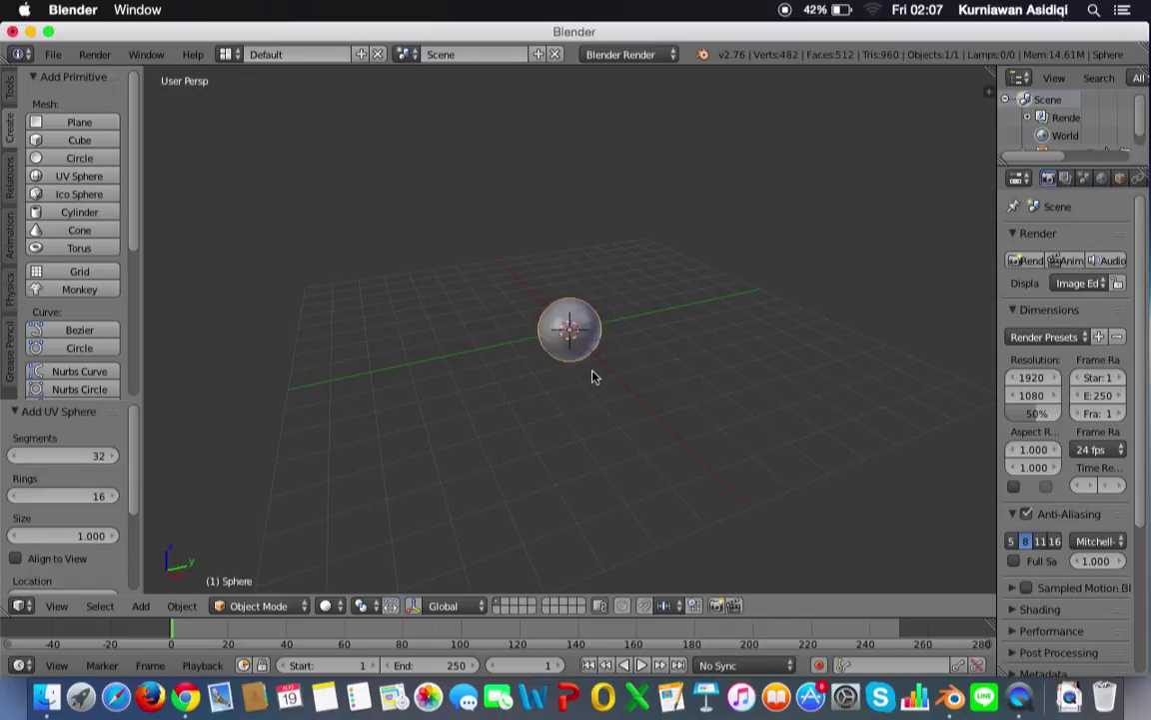
key(x)
click(550, 316)
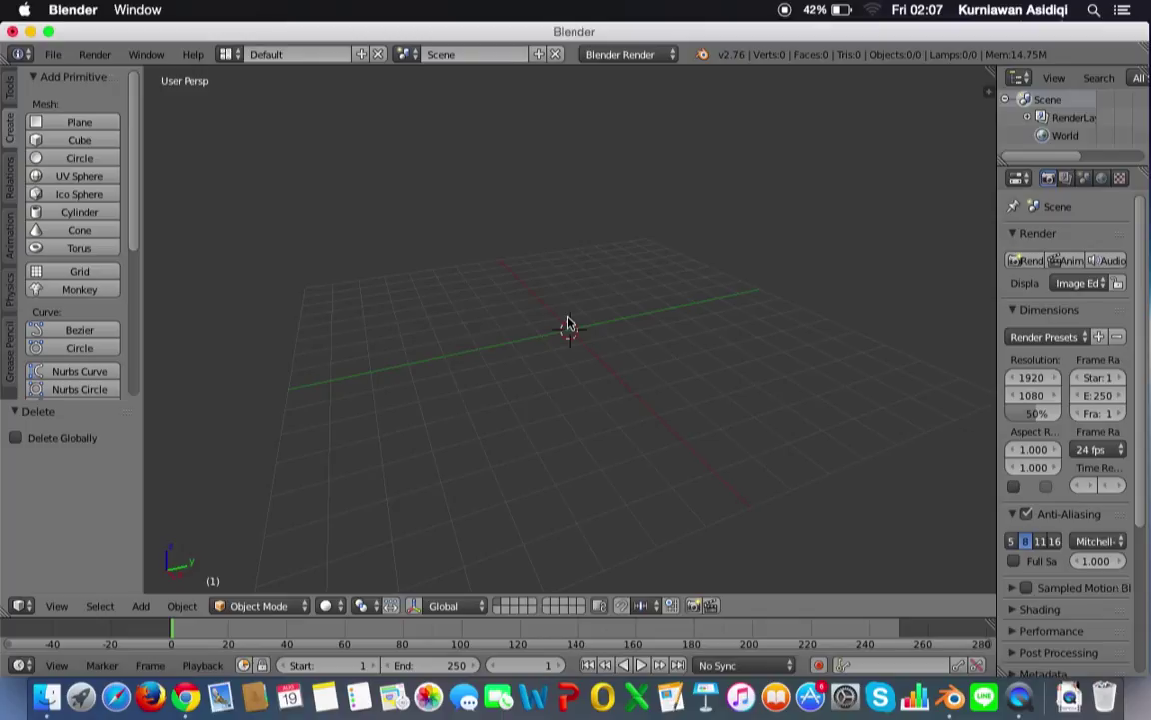
Search the commands for "ADD IC", add an ico sphere from the match, and delete it
key(space)
text(ADD)
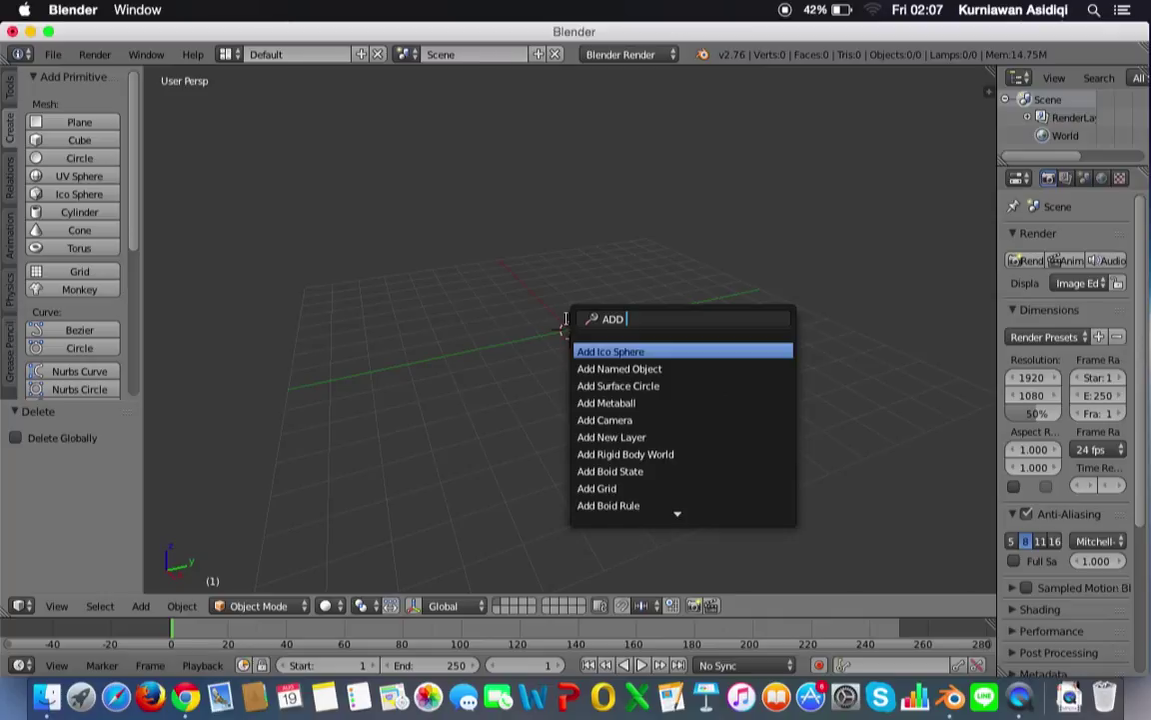
text( IC)
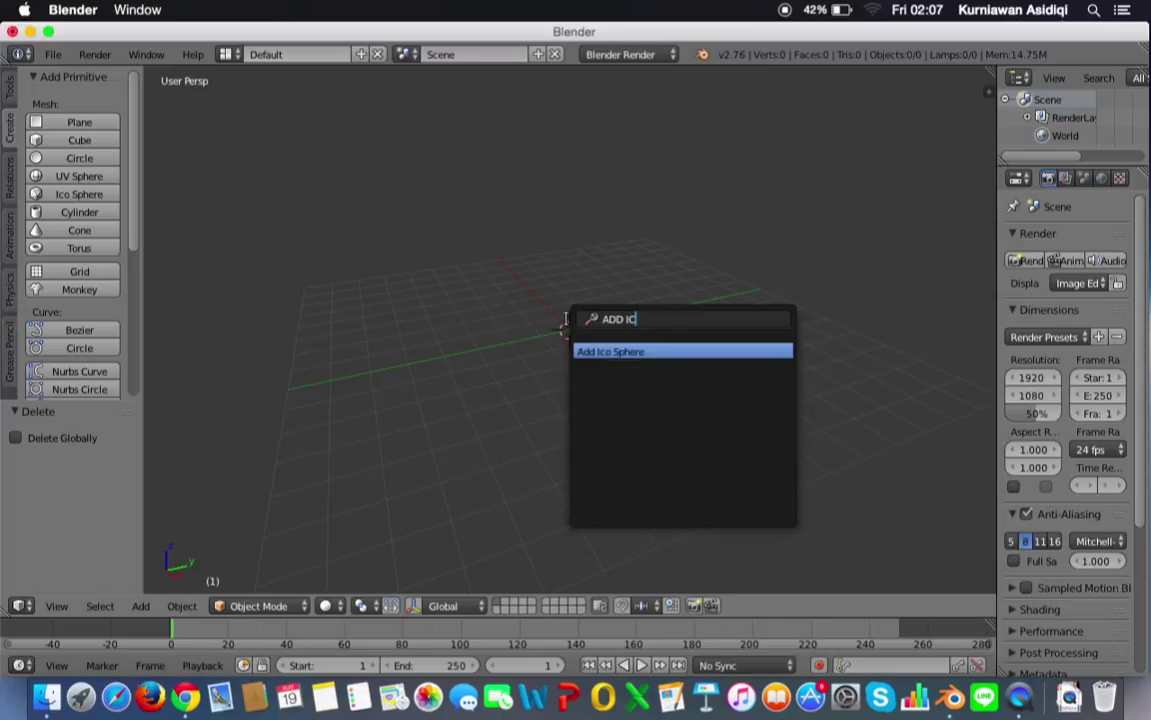
click(637, 351)
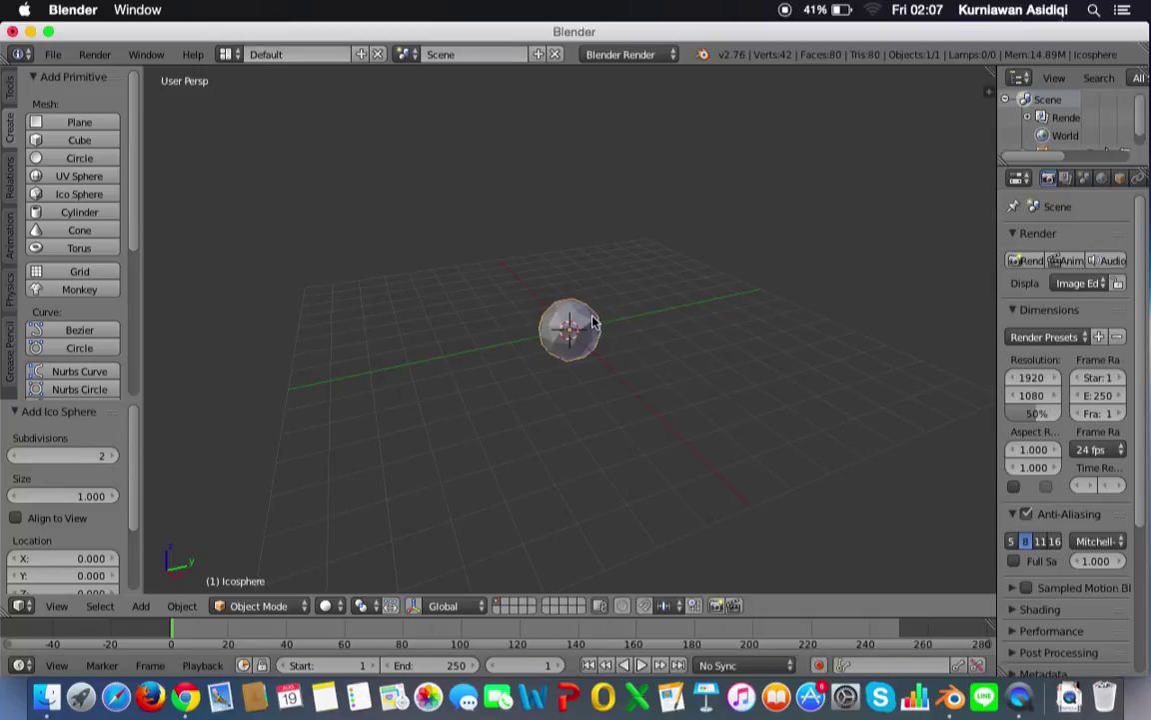
key(x)
click(598, 370)
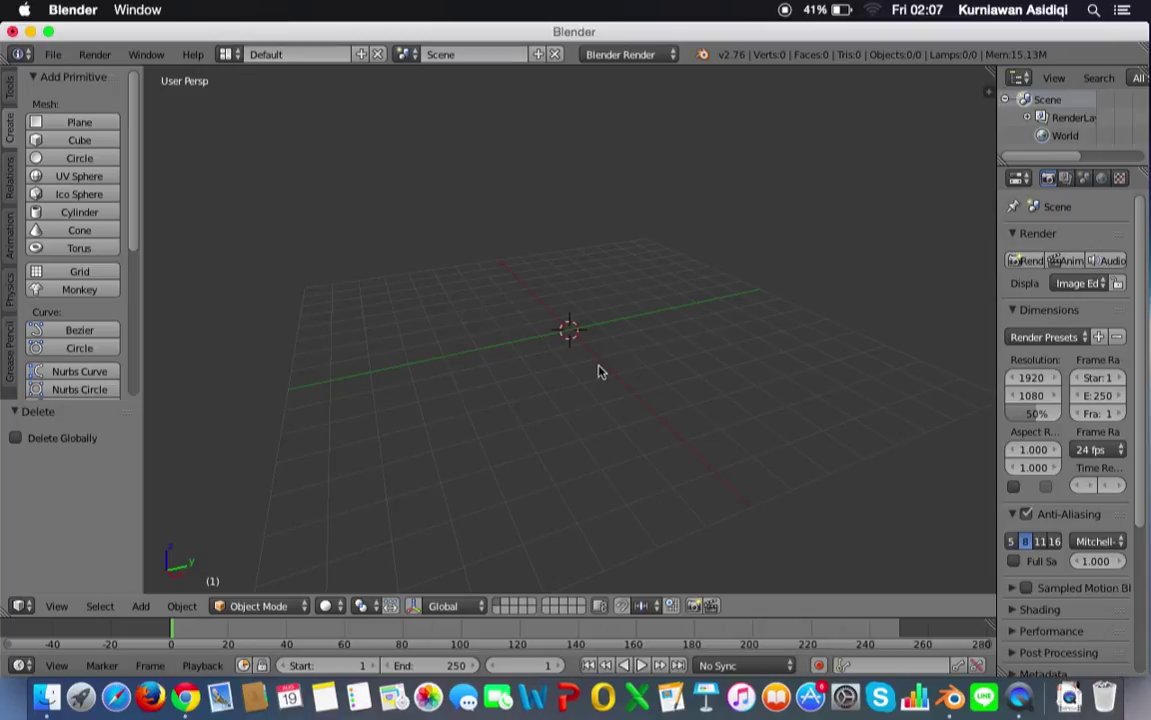
Add a UV sphere at the scene's origin again and delete it
key(shift+a)
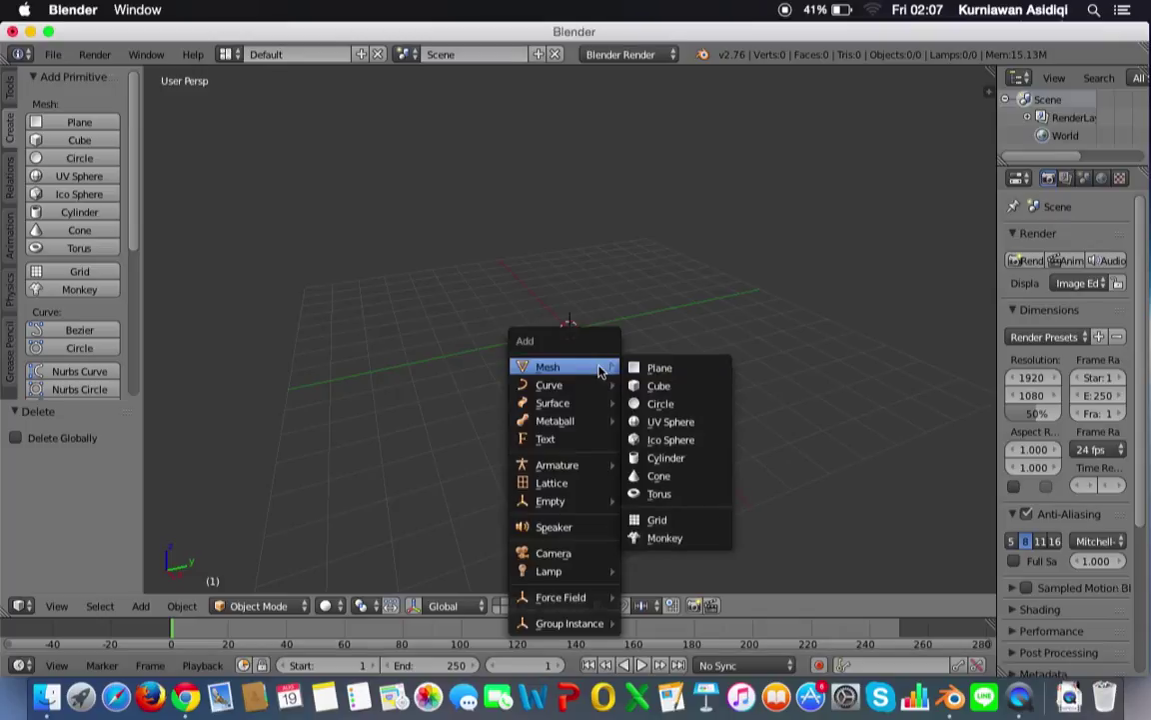
click(675, 422)
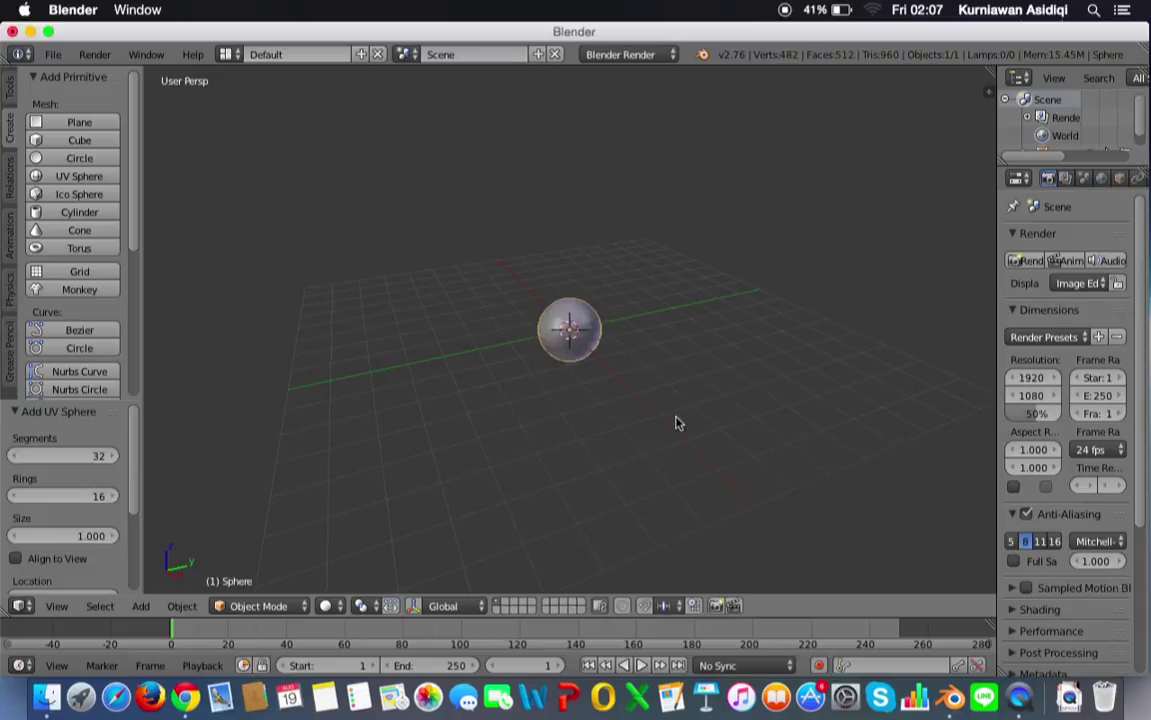
key(Delete)
Add a cylinder mesh and set its vertex count to 16
key(shift+a)
mouse_move(658, 355)
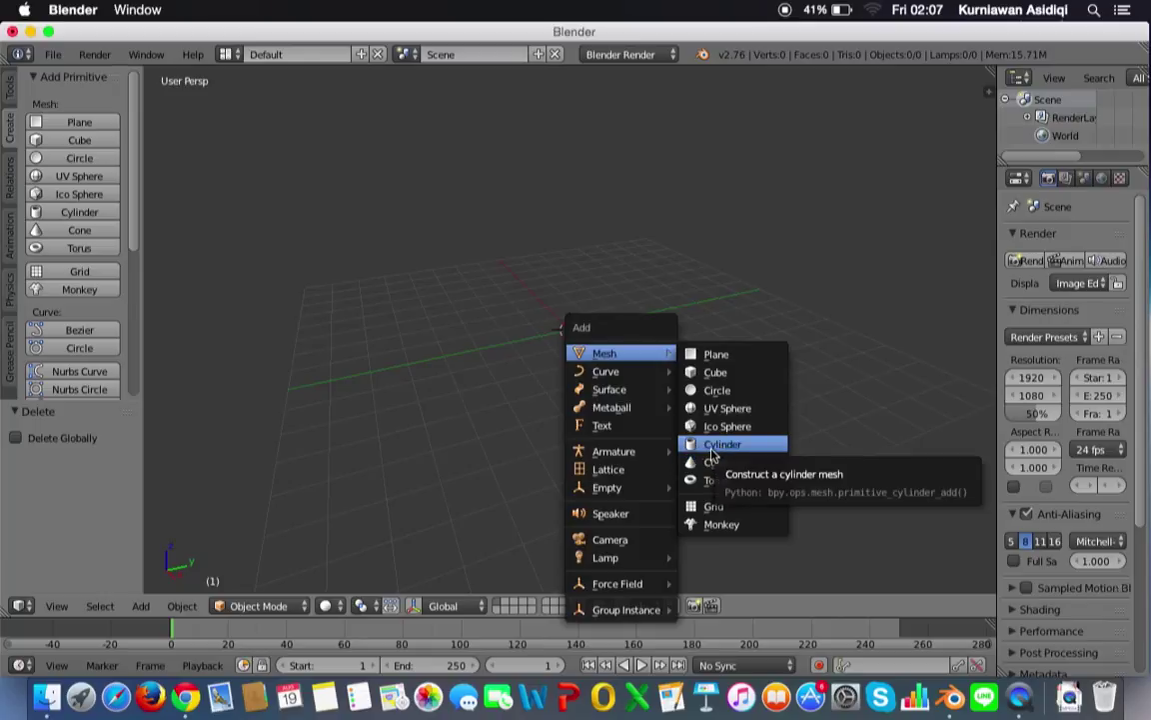
click(747, 448)
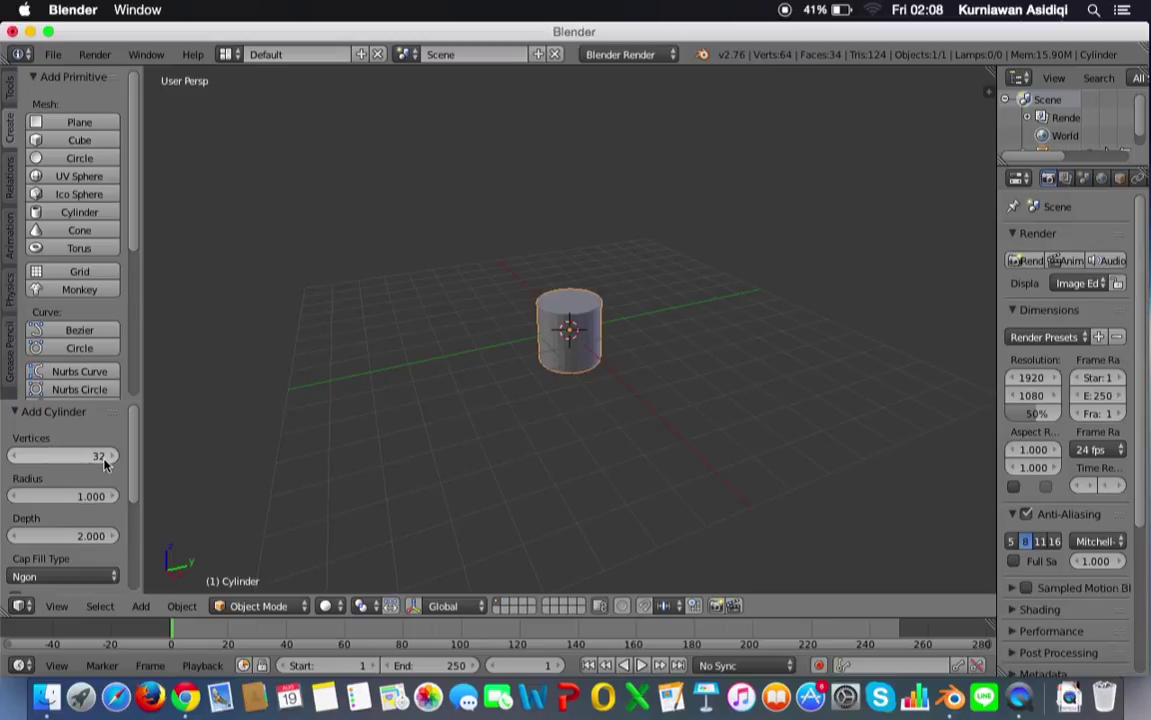
mouse_move(102, 460)
mouse_down()
mouse_move(89, 460)
mouse_move(102, 460)
mouse_up()
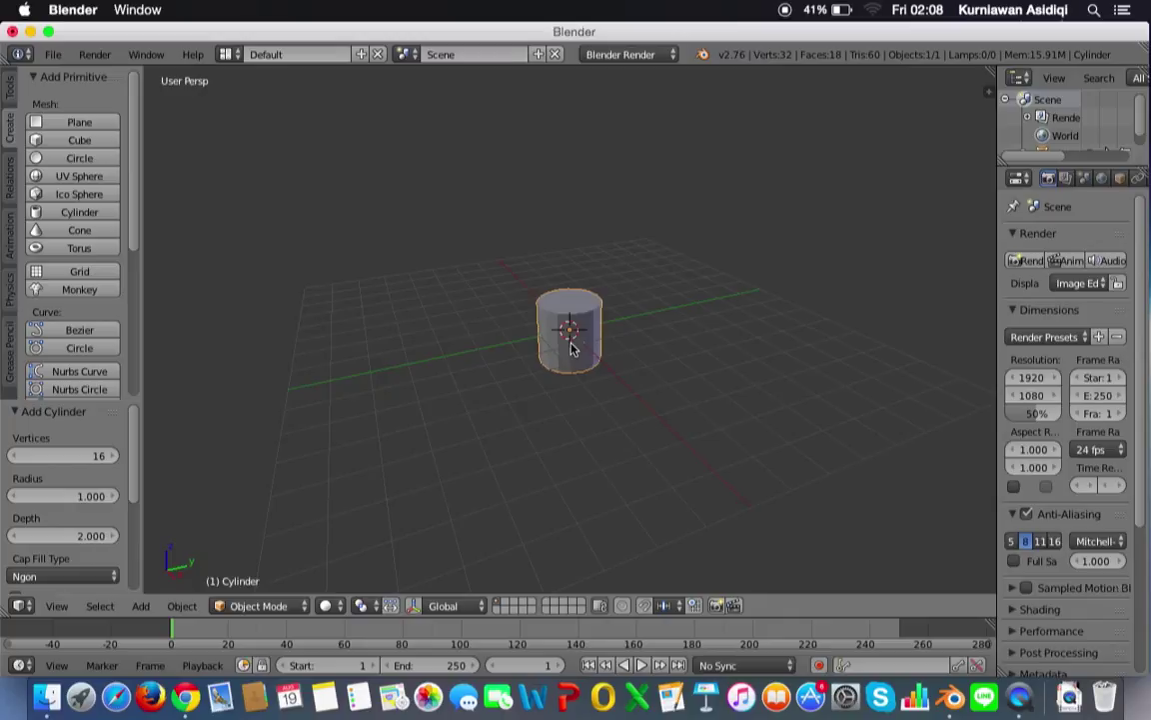
Move the cylinder by about 0.31 in X, 1.20 in Y and 0.40 in Z, and delete it
key(g)
click(609, 329)
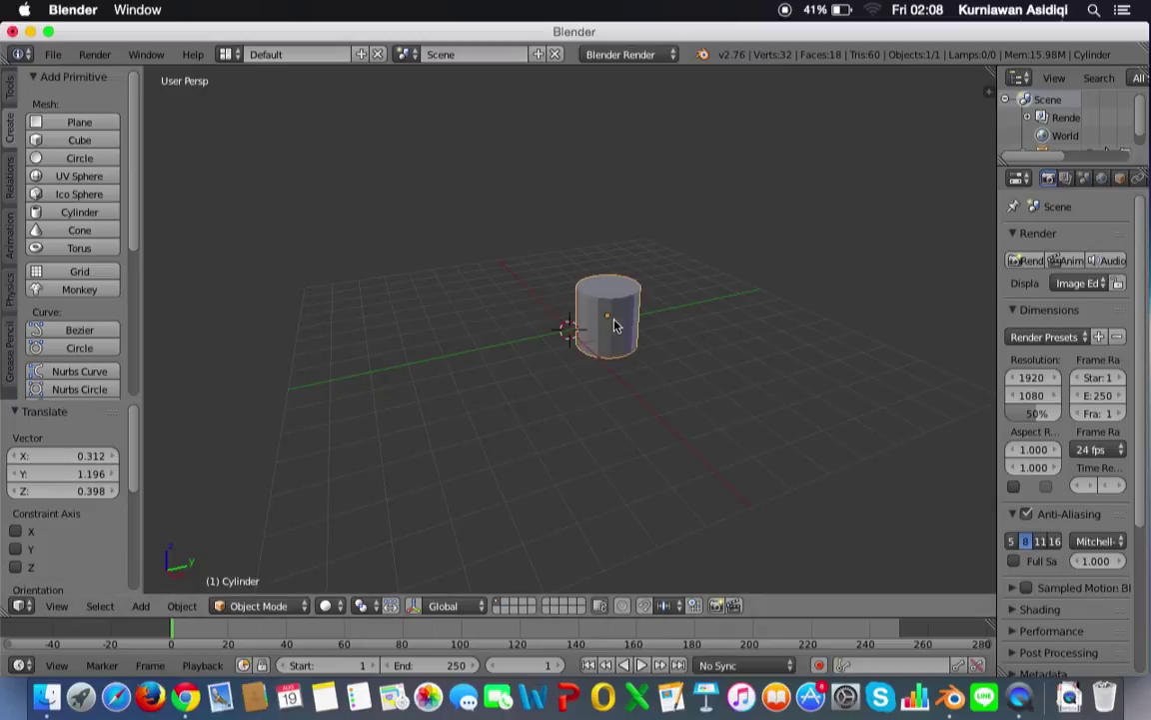
key(x)
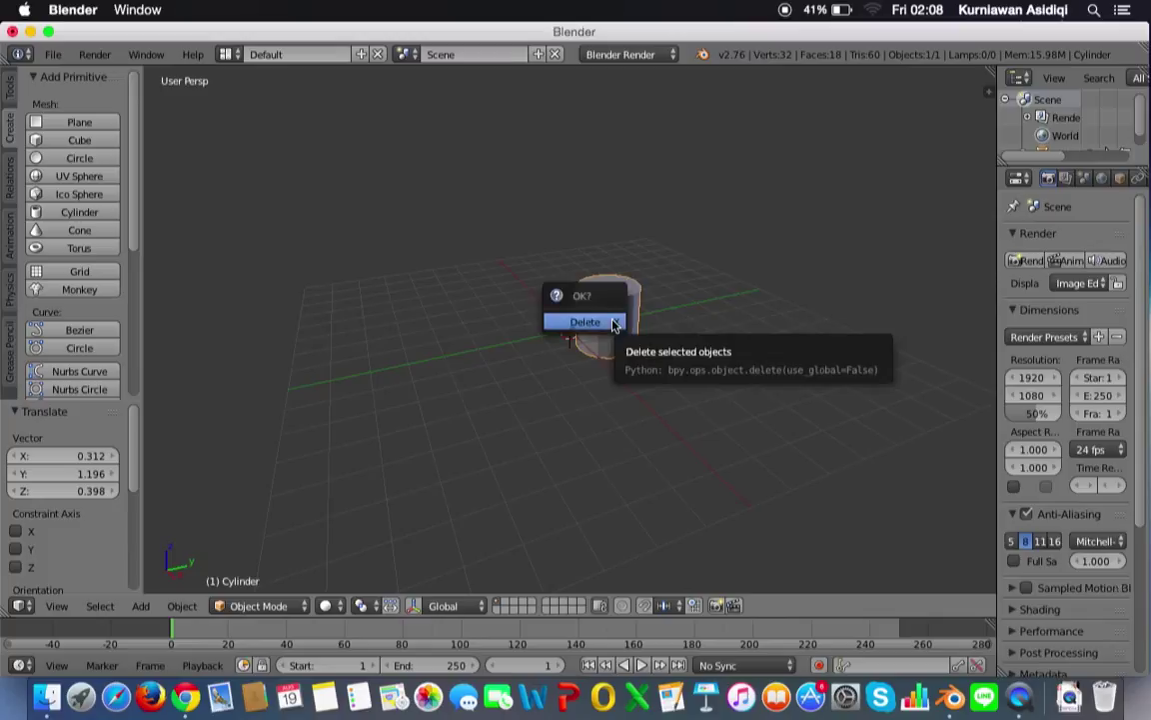
click(613, 323)
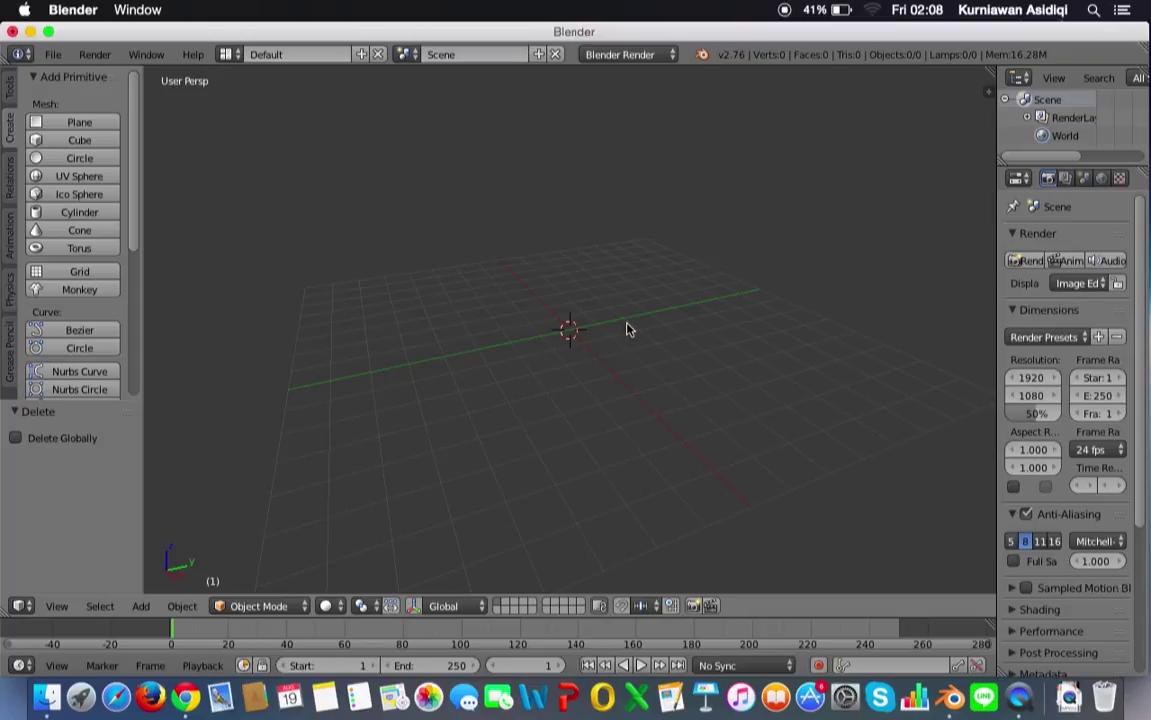
Add a cube mesh at the origin and enable the 3D transform manipulator on it
key(shift+a)
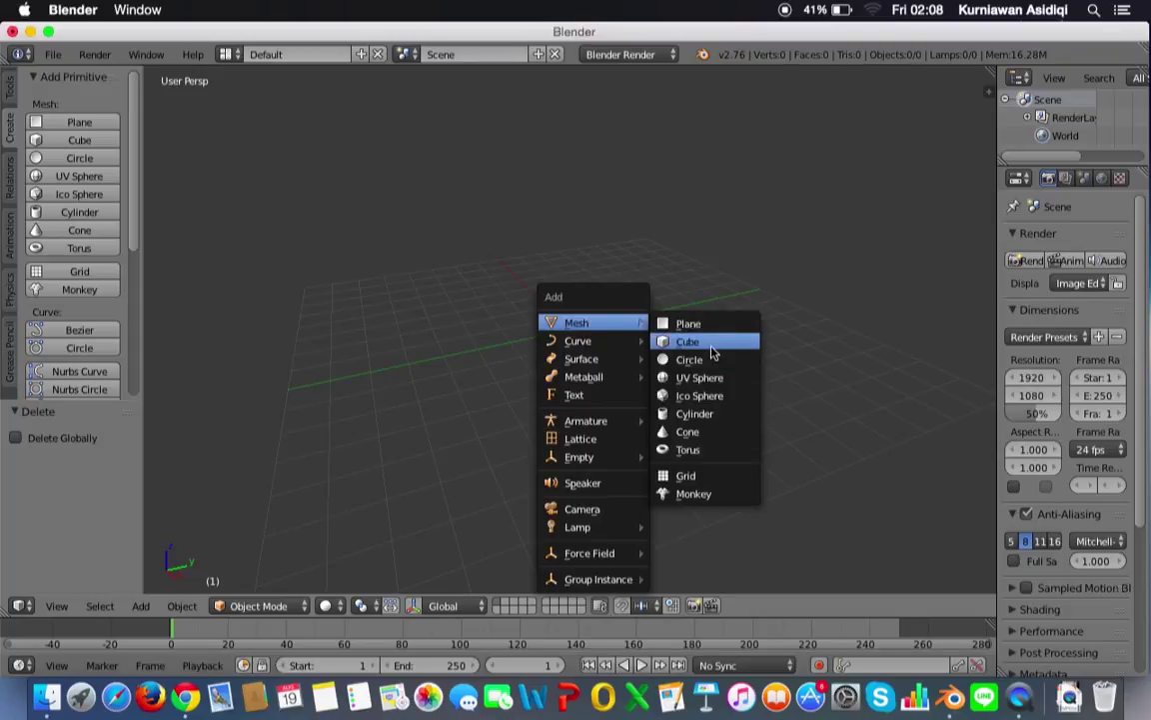
click(680, 340)
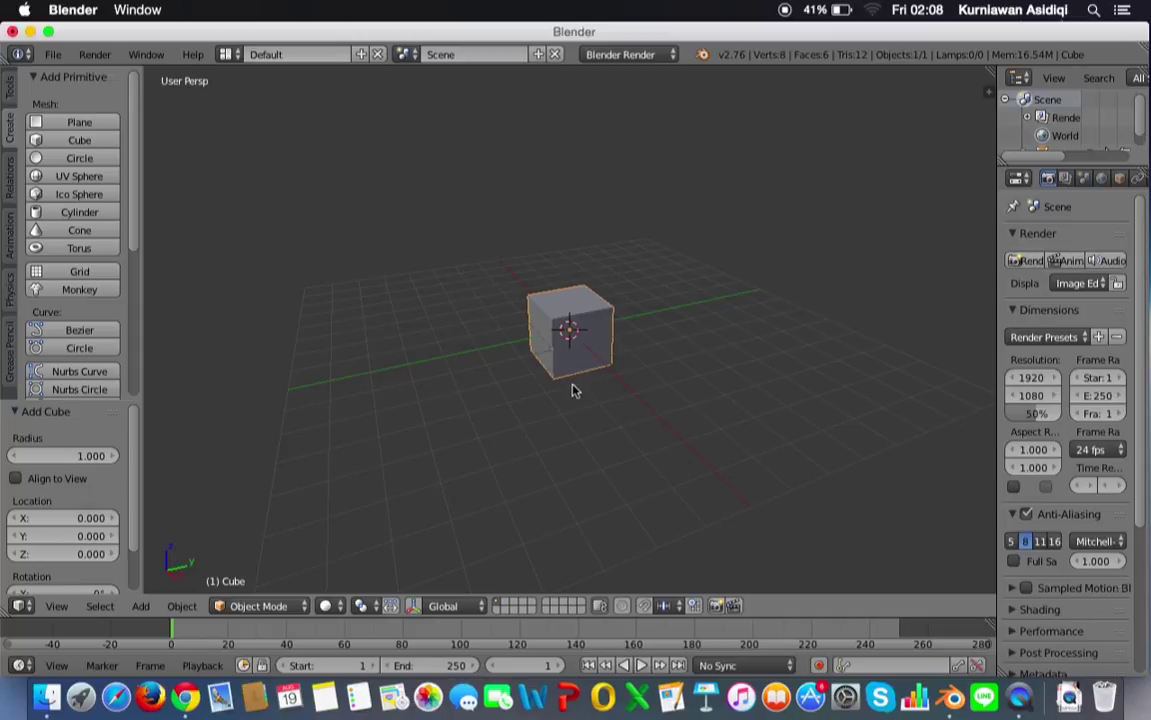
click(416, 606)
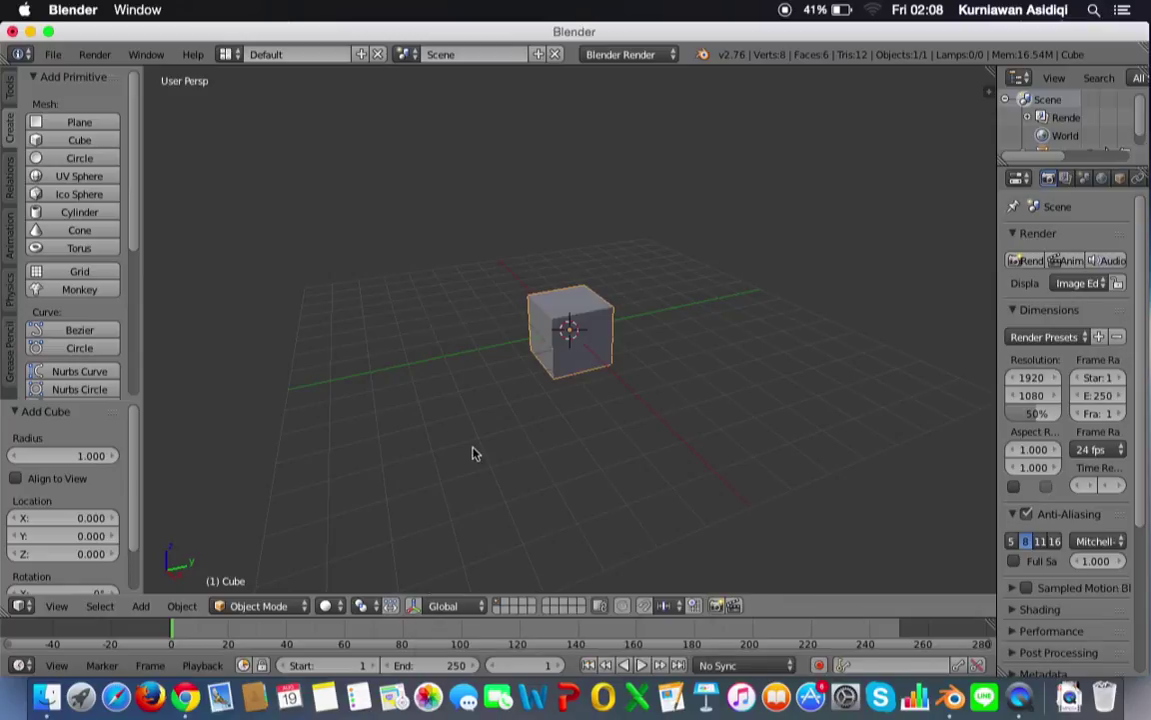
click(413, 607)
click(413, 607)
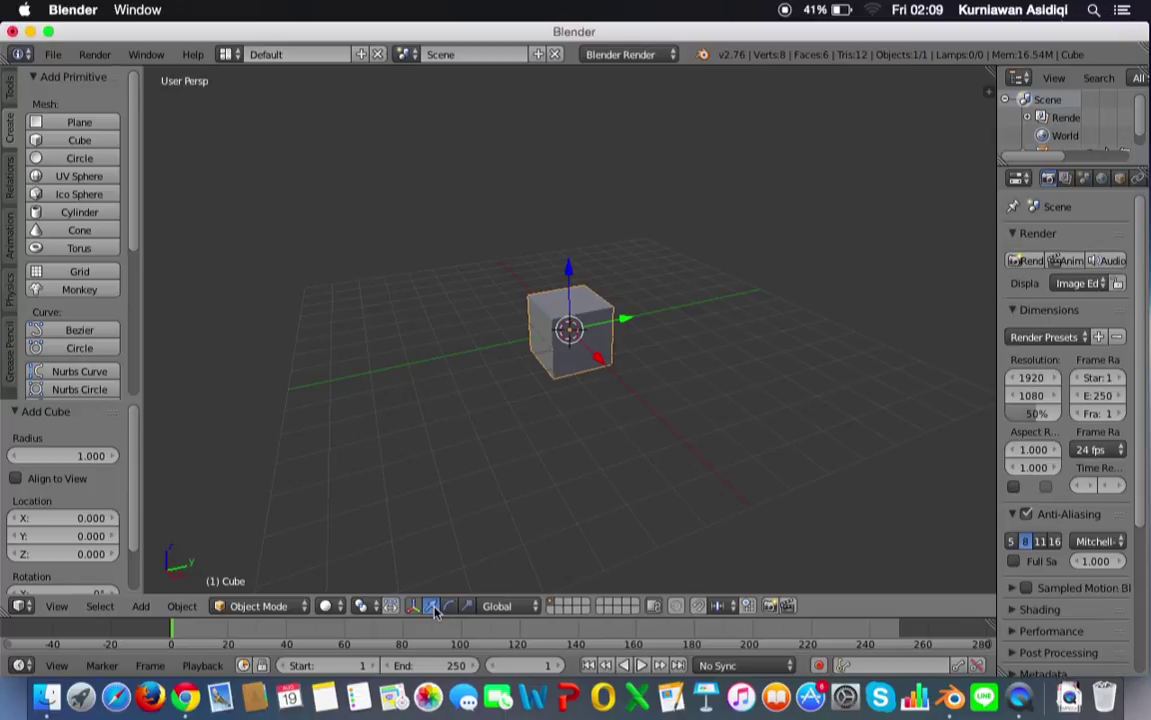
Switch the manipulator to rotate, to scale, and back to translate
click(442, 607)
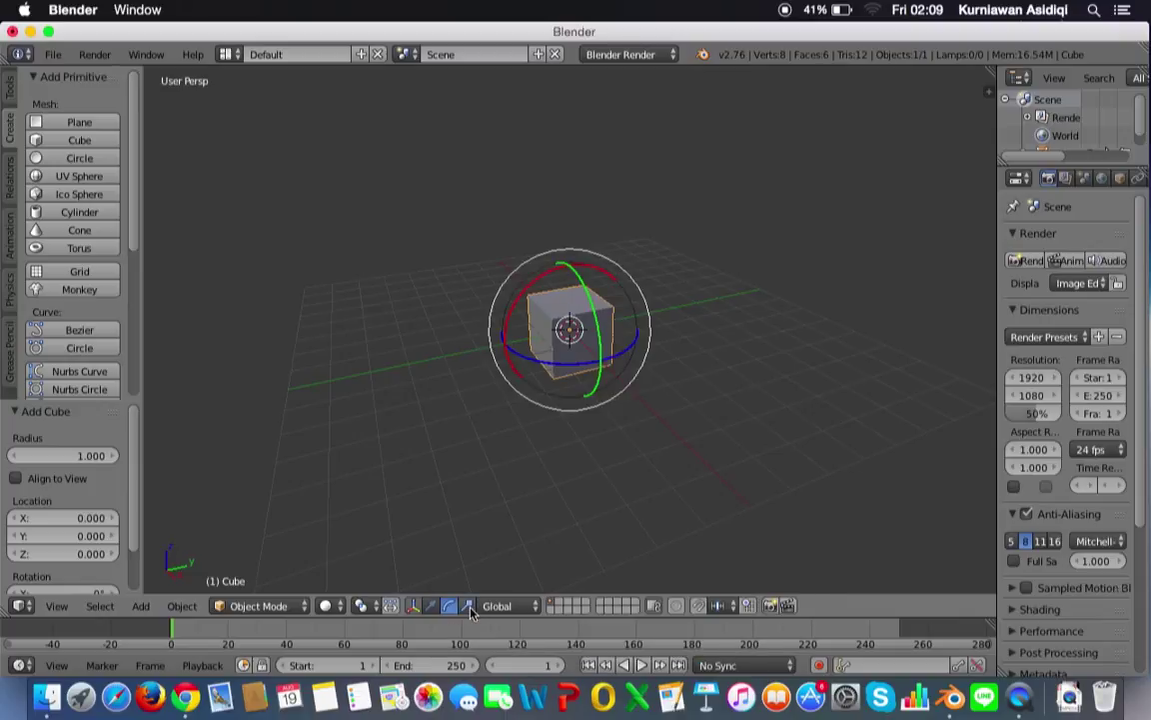
click(468, 607)
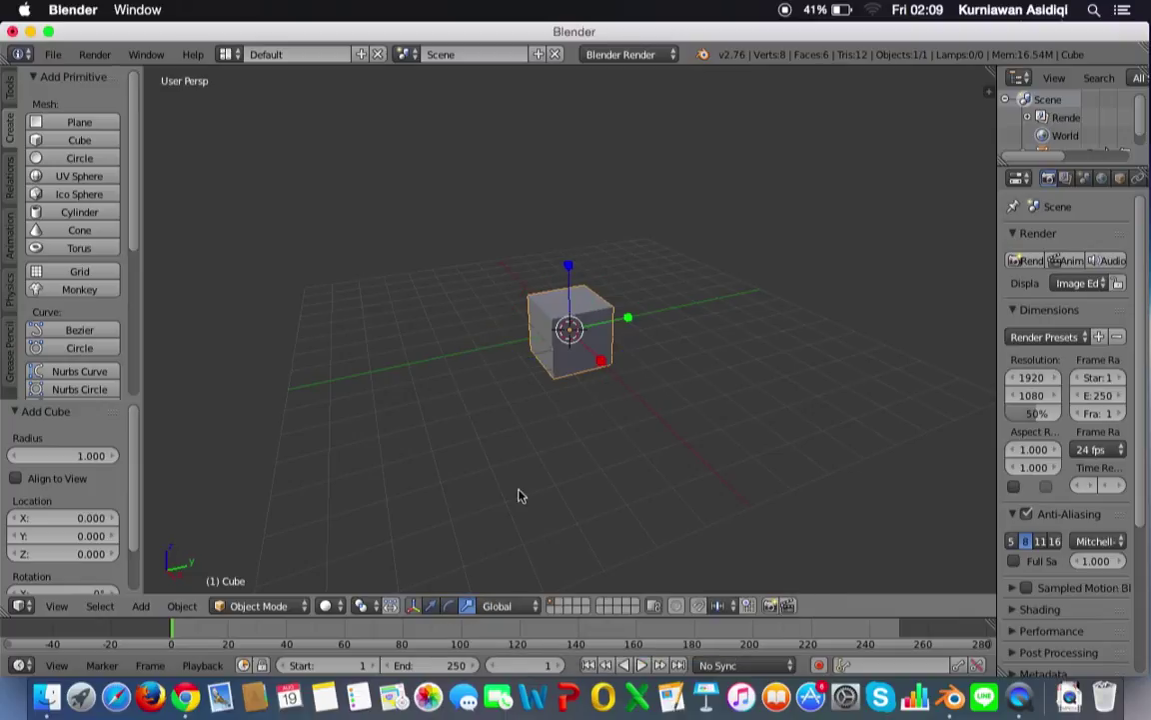
click(431, 606)
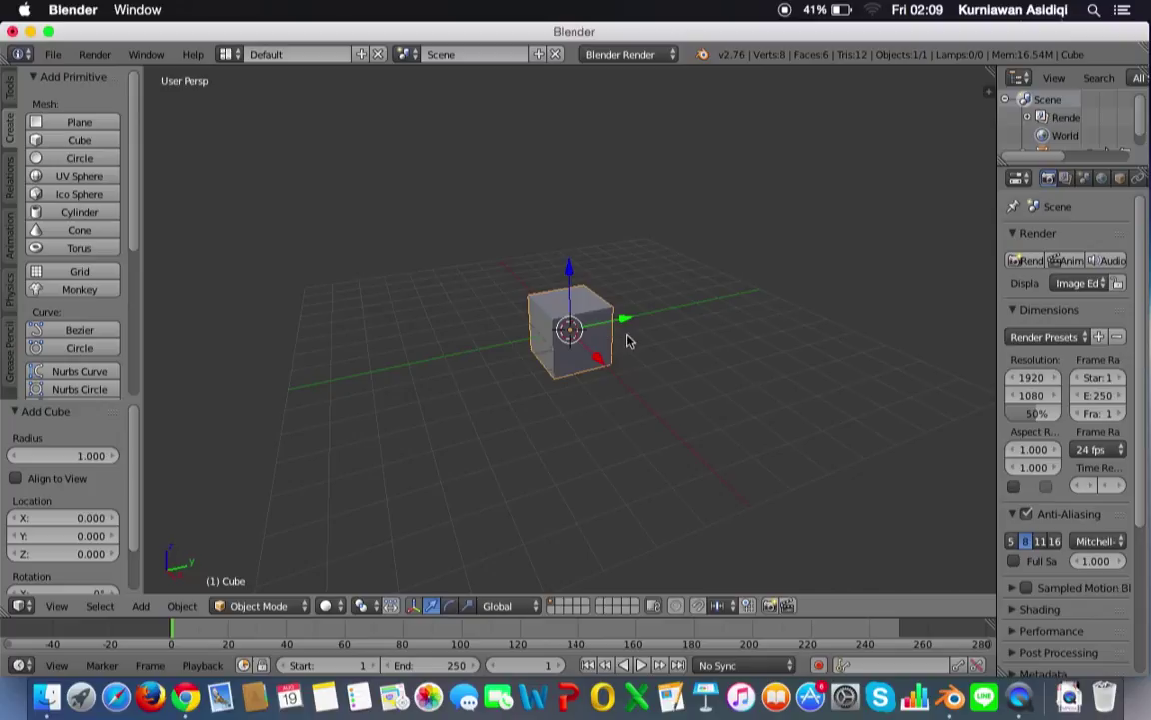
Move the cube off the origin along the manipulator's axes, ending with a shift of about 1.575 along X
click(597, 357)
drag(596, 358, 744, 306)
drag(726, 257, 642, 289)
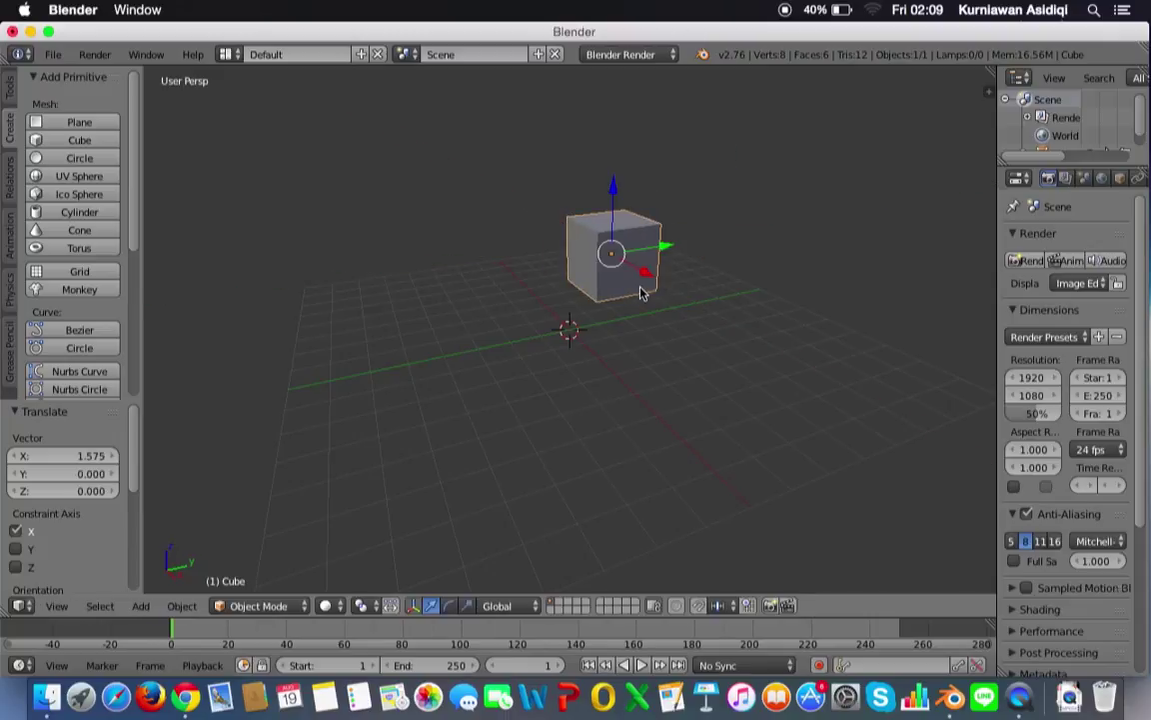
Switch to the rotate manipulator and rotate the cube by about 485° around the Z axis
click(449, 606)
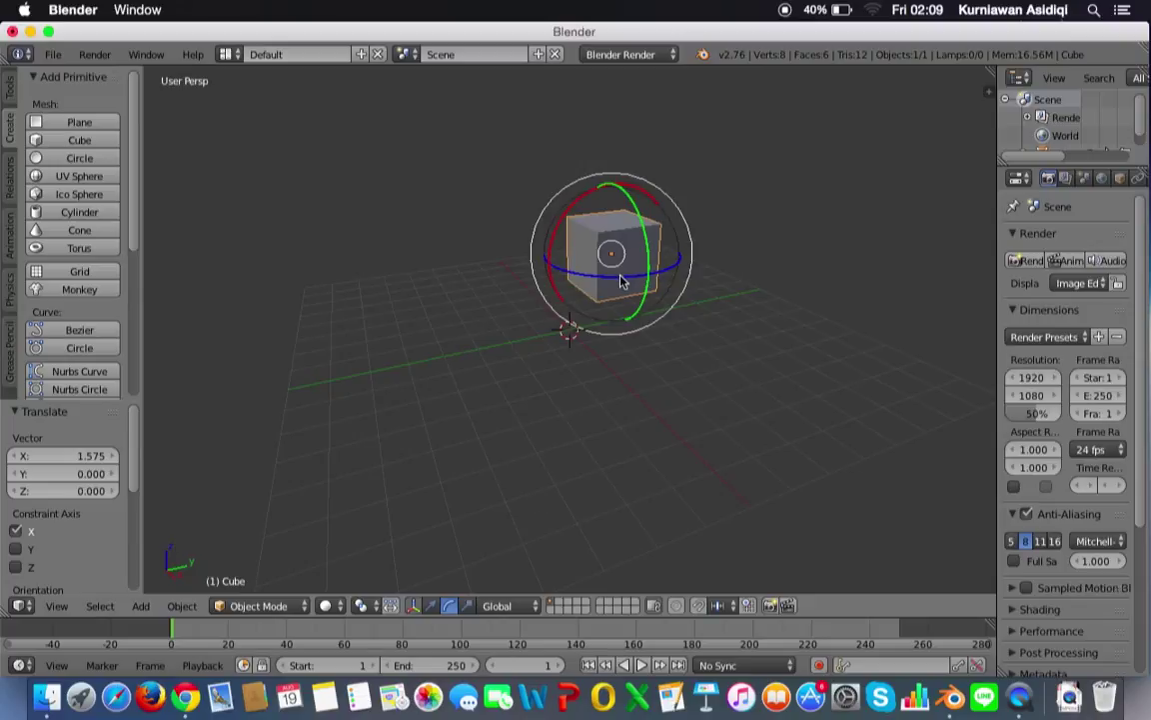
drag(620, 282, 592, 173)
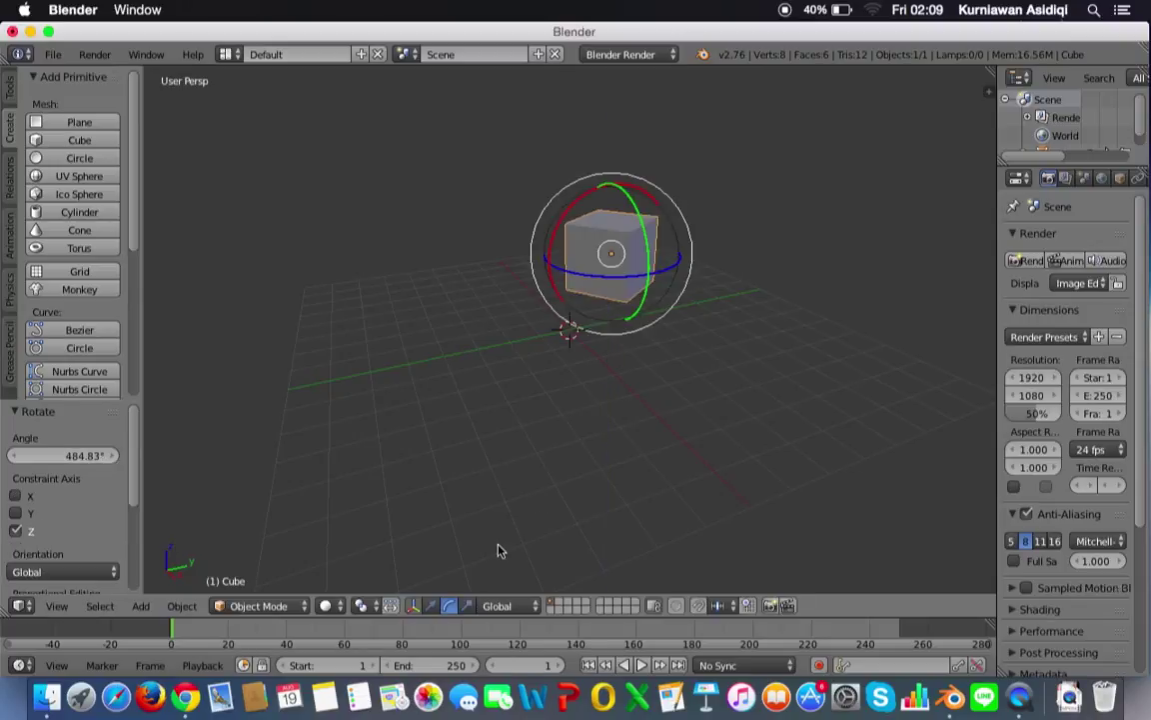
Try to scale the cube along the Y axis with the scale manipulator
click(465, 611)
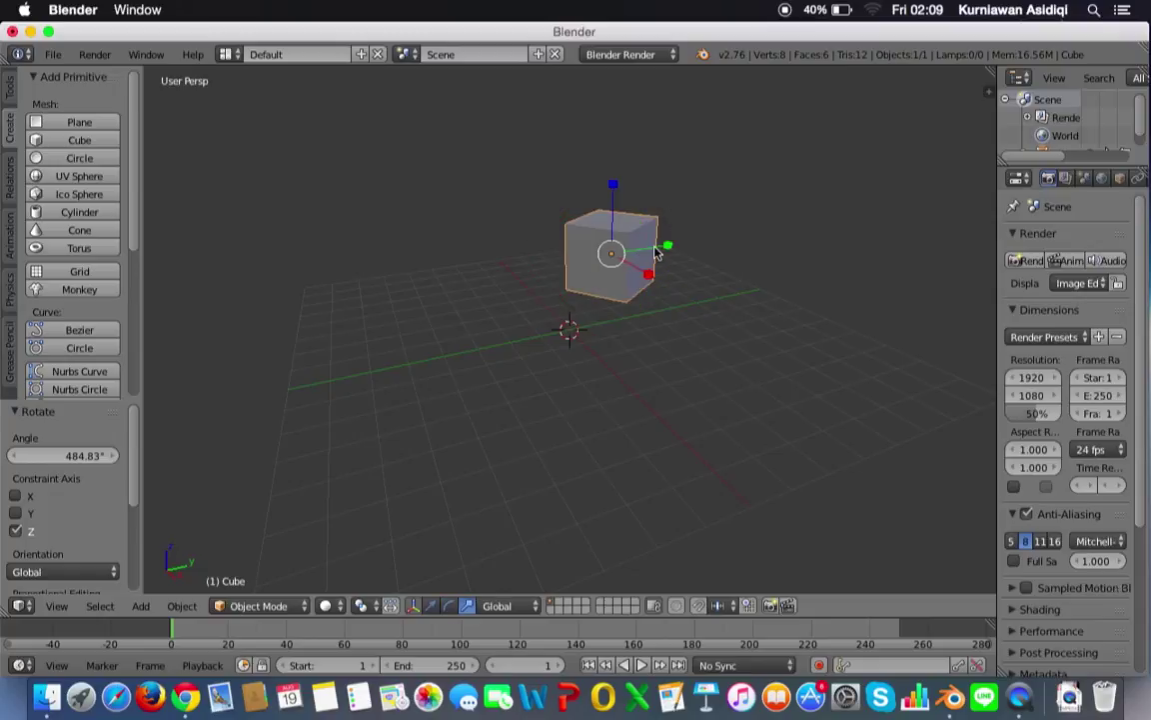
mouse_move(660, 248)
mouse_down()
mouse_move(787, 230)
mouse_move(660, 245)
mouse_up()
key(Escape)
Switch back to the translate manipulator and show the cube's transform properties in the 3D view
click(449, 605)
click(437, 606)
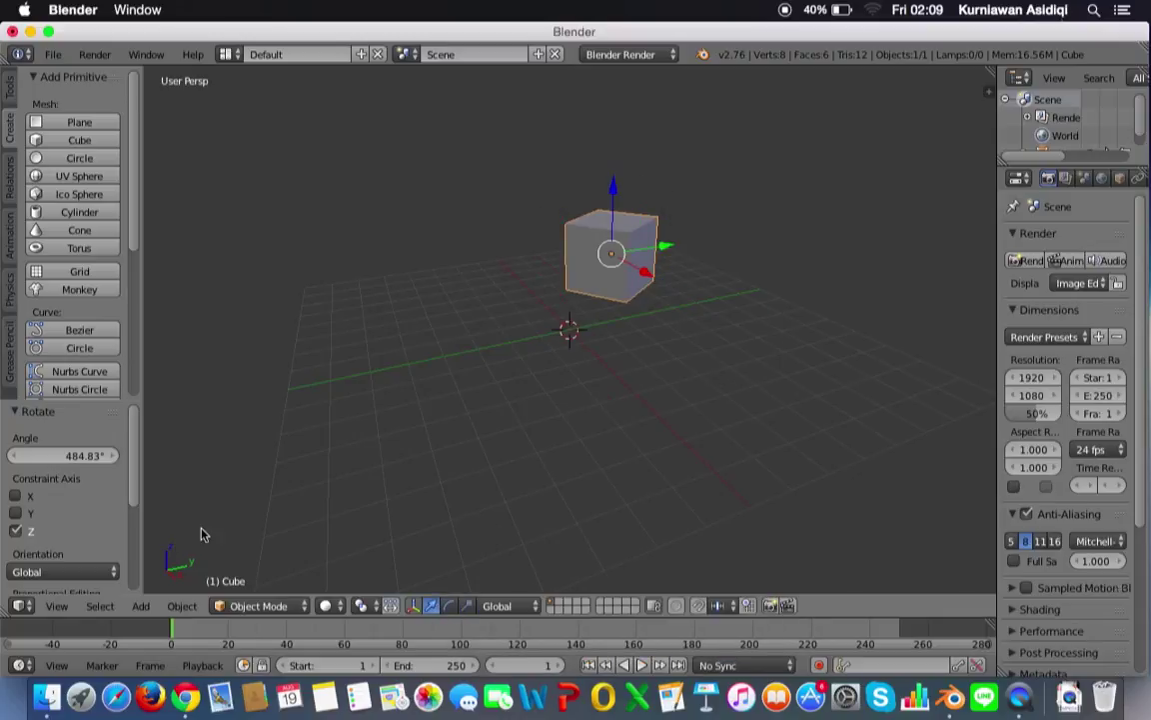
click(58, 606)
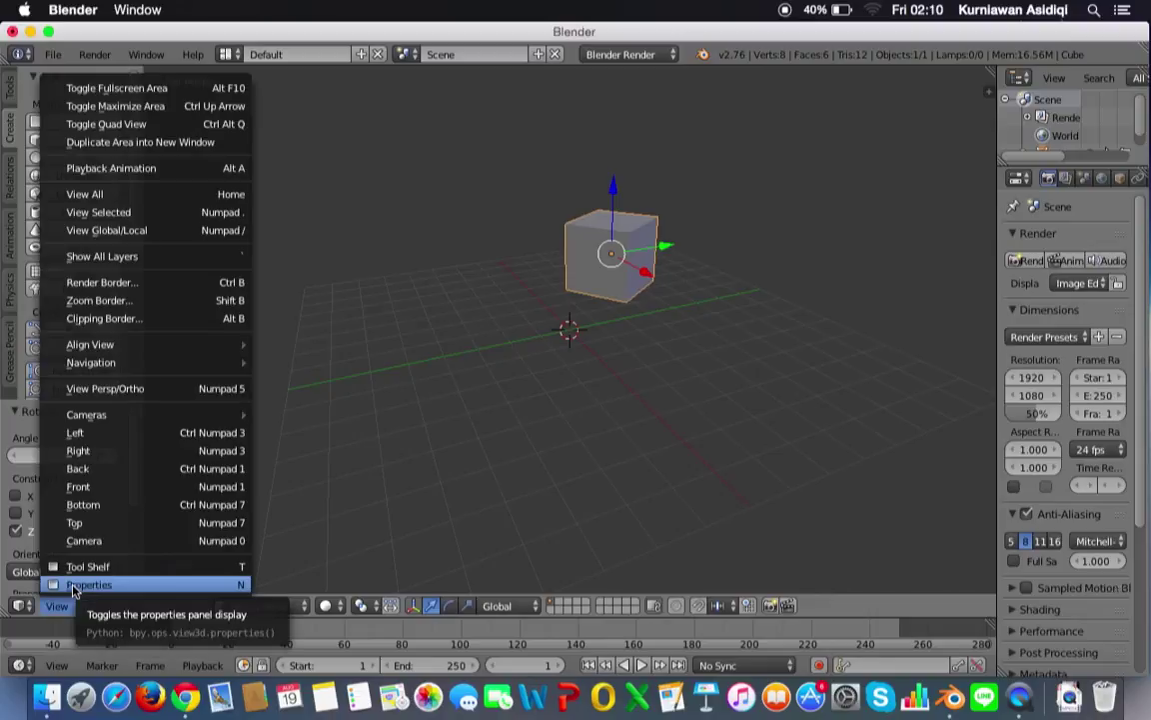
click(88, 584)
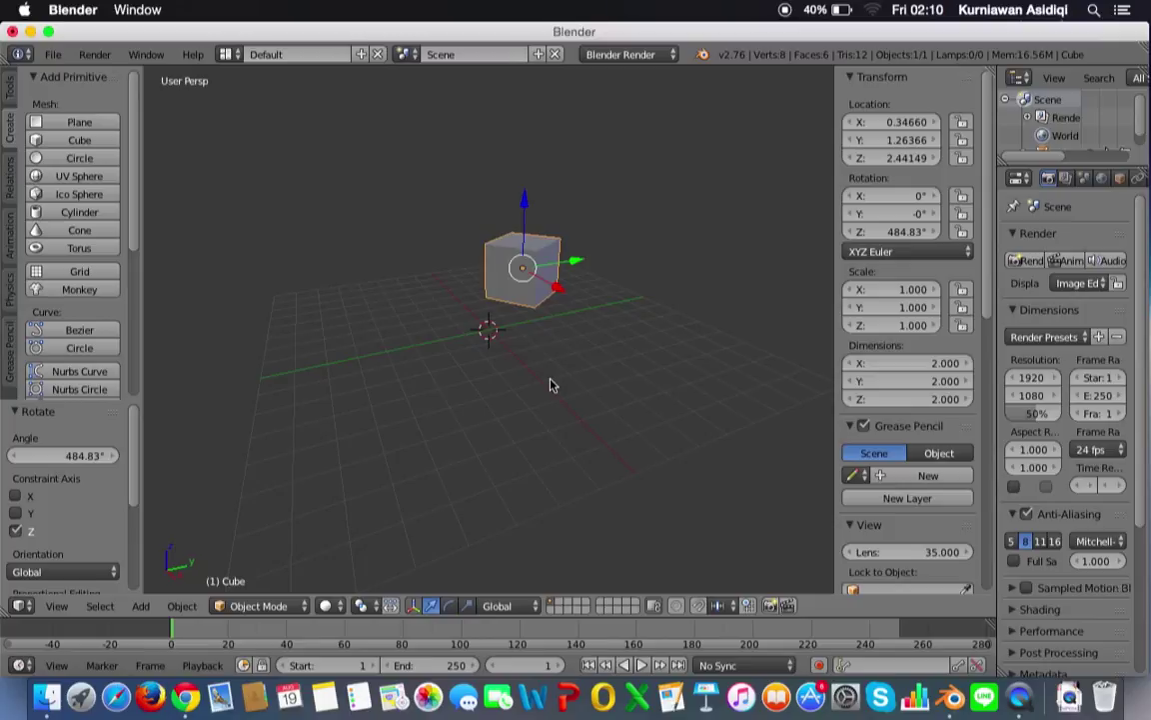
key(n)
key(n)
Set the cube's X, Y and Z location values to 0 to place it at the origin
click(893, 124)
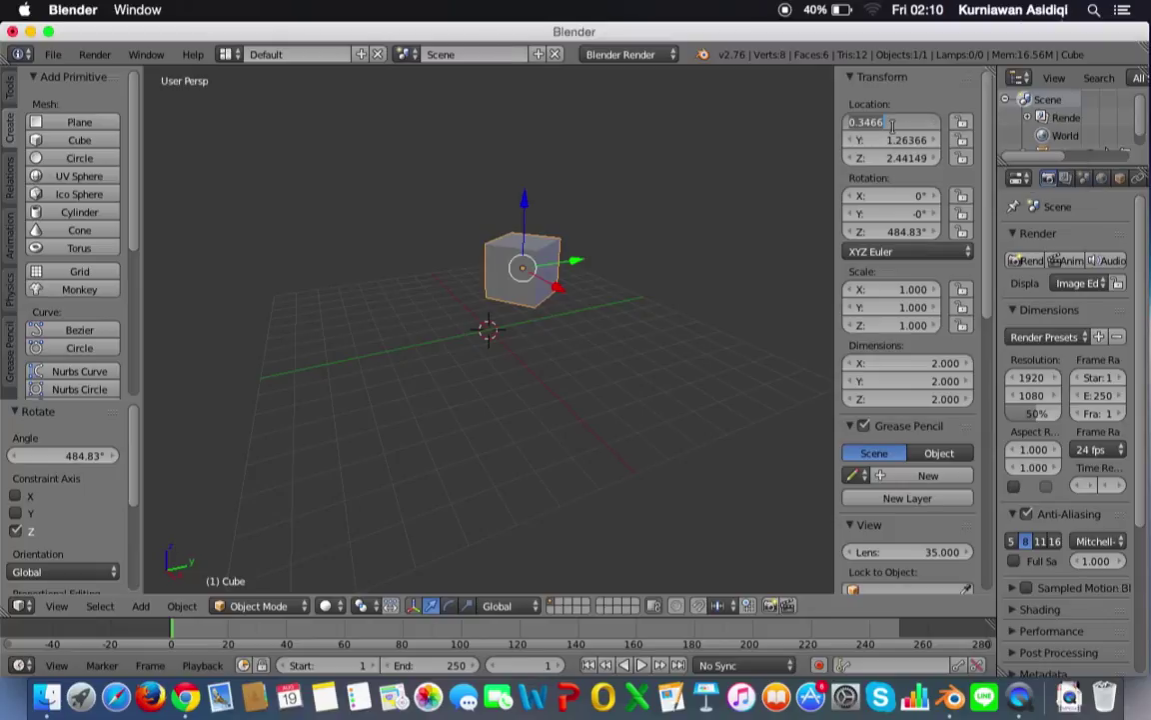
text(0)
key(Return)
click(897, 139)
text(0)
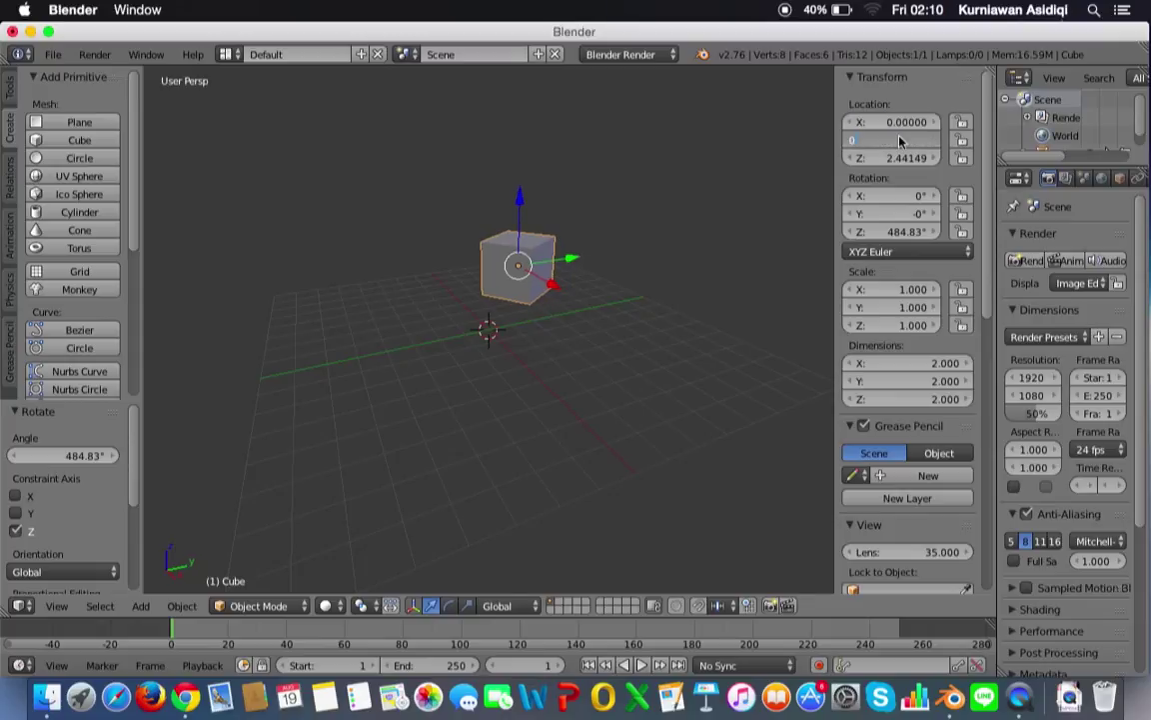
key(Return)
click(900, 158)
text(0)
key(Return)
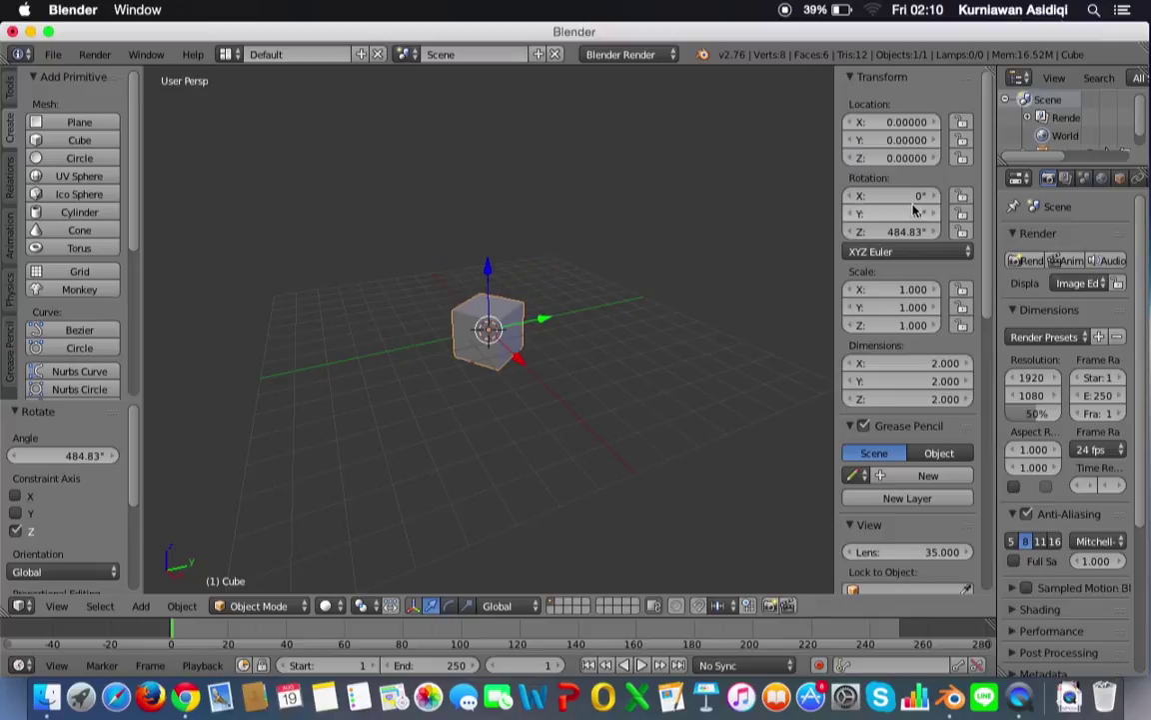
Set the cube's Z rotation to 0°, leaving its location at the origin
click(905, 231)
text(0)
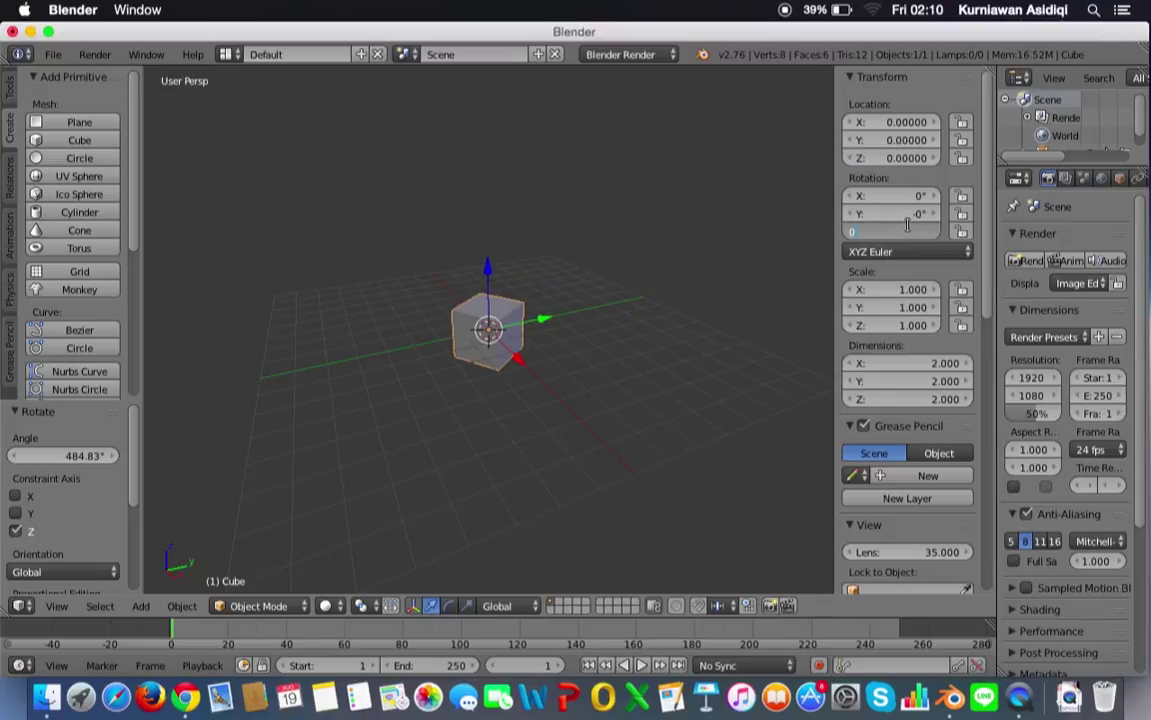
key(Return)
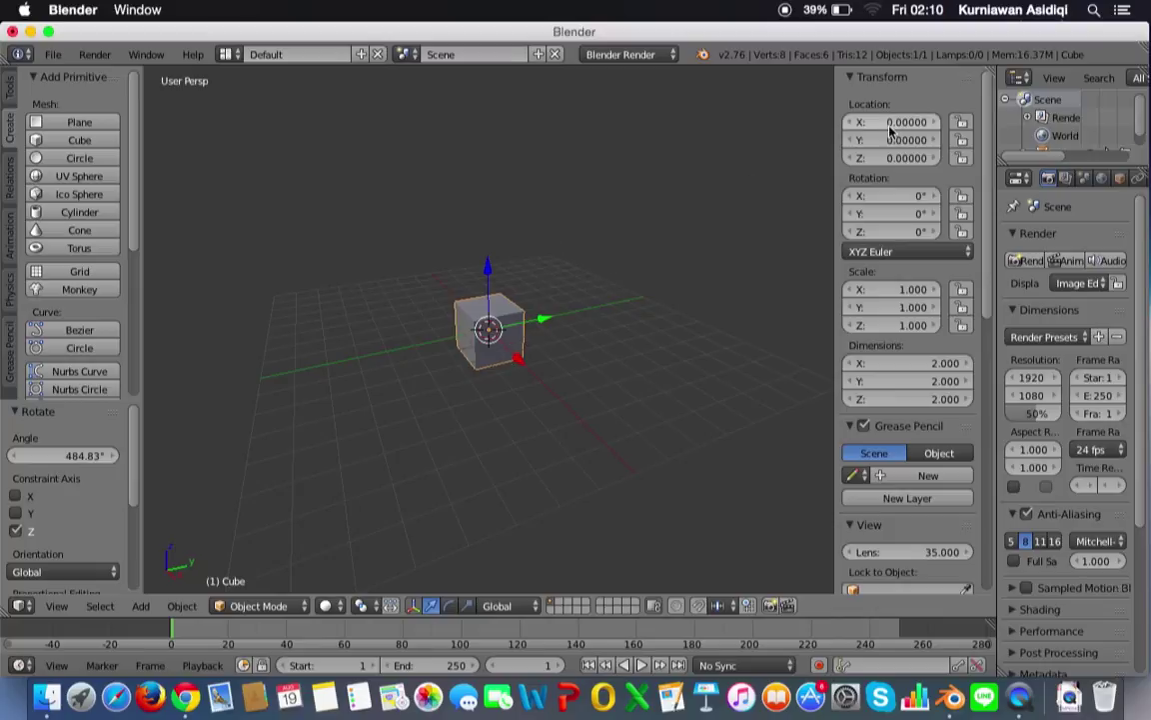
mouse_move(891, 131)
mouse_down()
mouse_move(1020, 131)
mouse_move(837, 130)
mouse_move(943, 131)
mouse_move(880, 131)
mouse_up()
key(Escape)
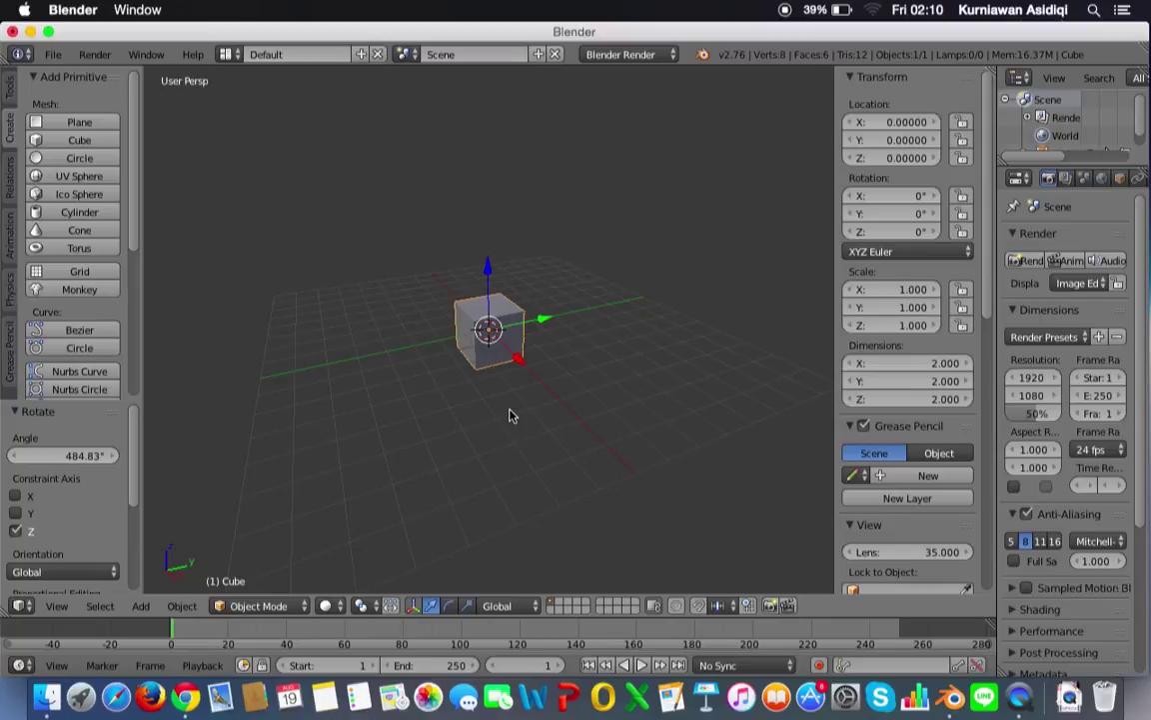
Try moving and rotating the cube freely without an axis constraint, cancelling each transform
key(g)
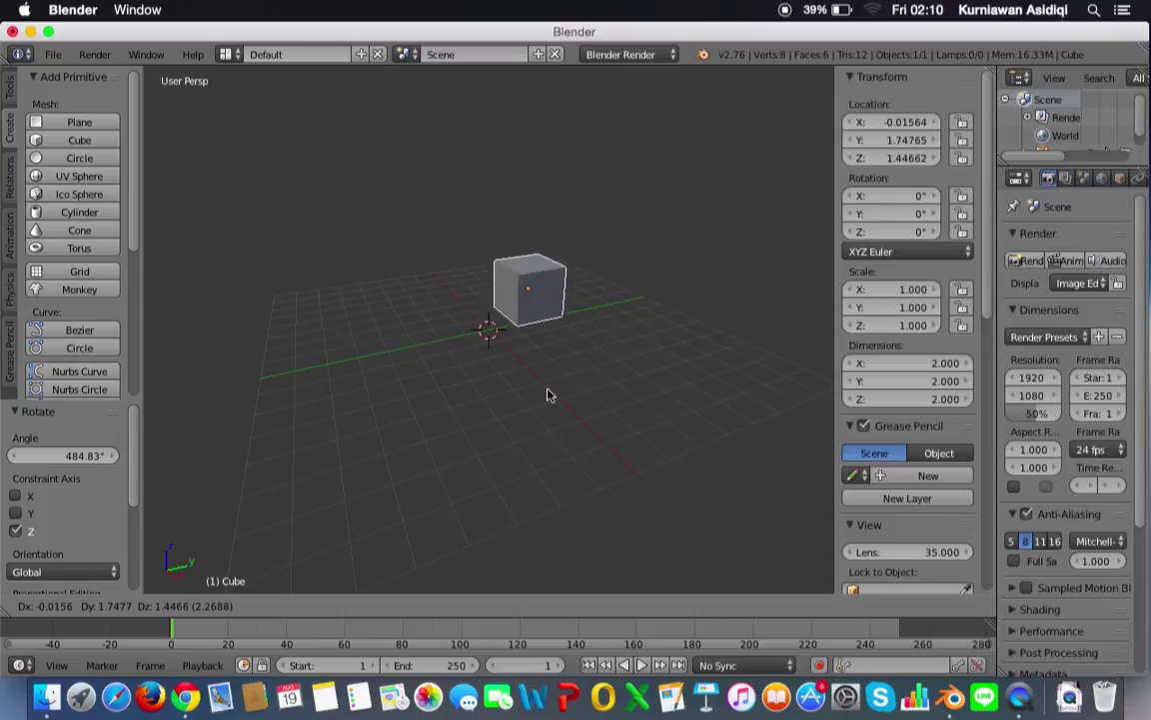
right_click(480, 386)
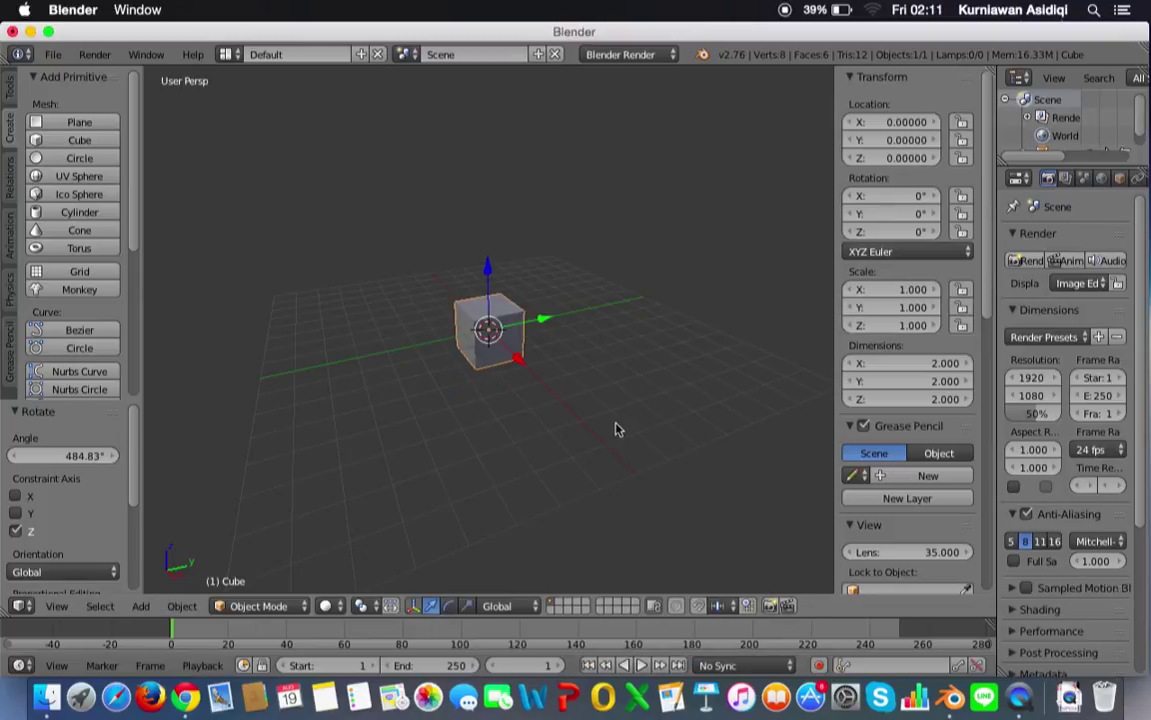
key(r)
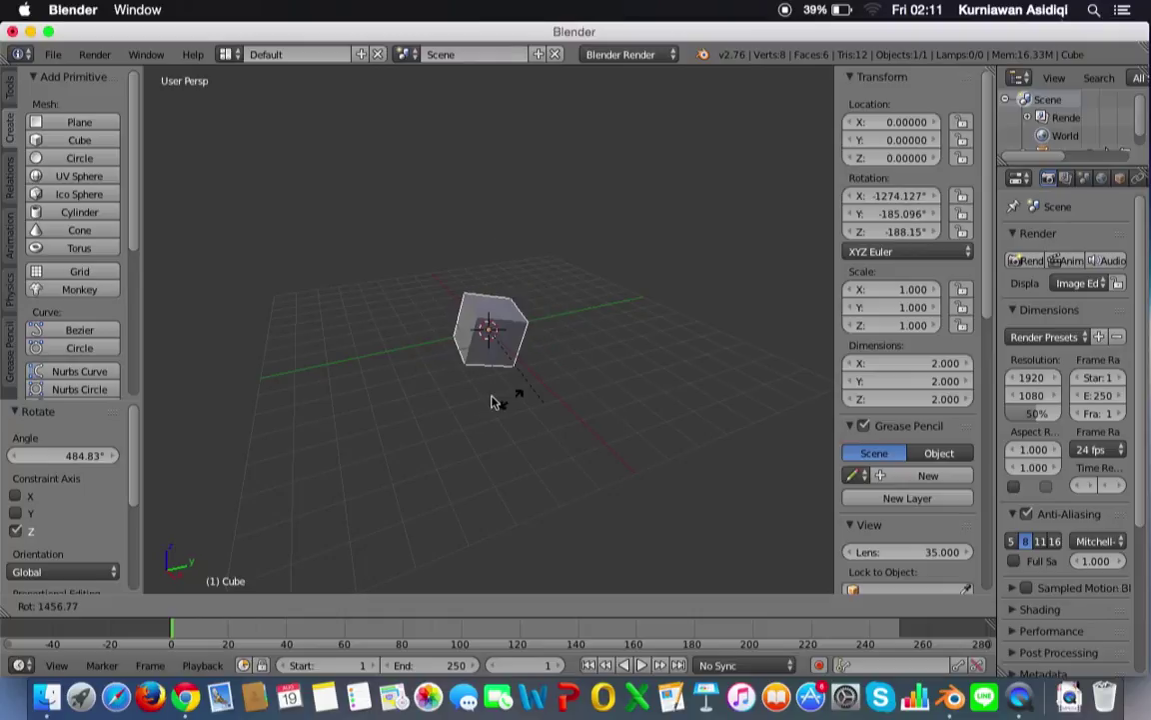
key(Escape)
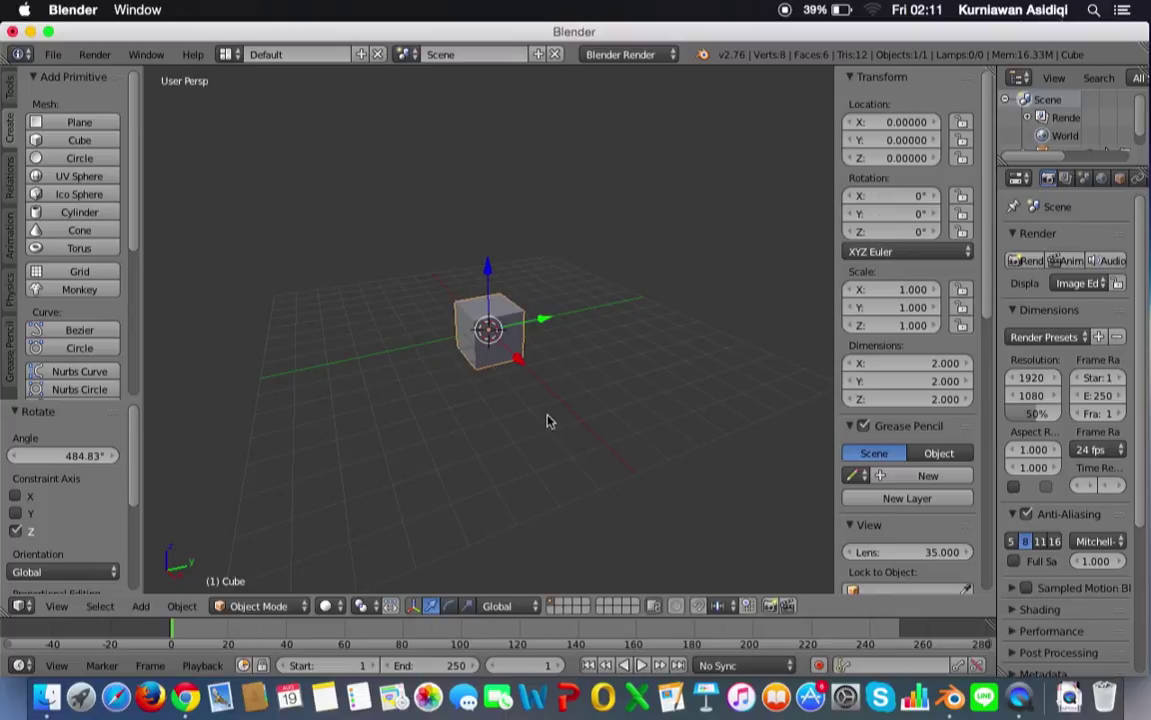
Switch to the scale manipulator and try enlarging the cube uniformly, cancelling the transform
click(466, 606)
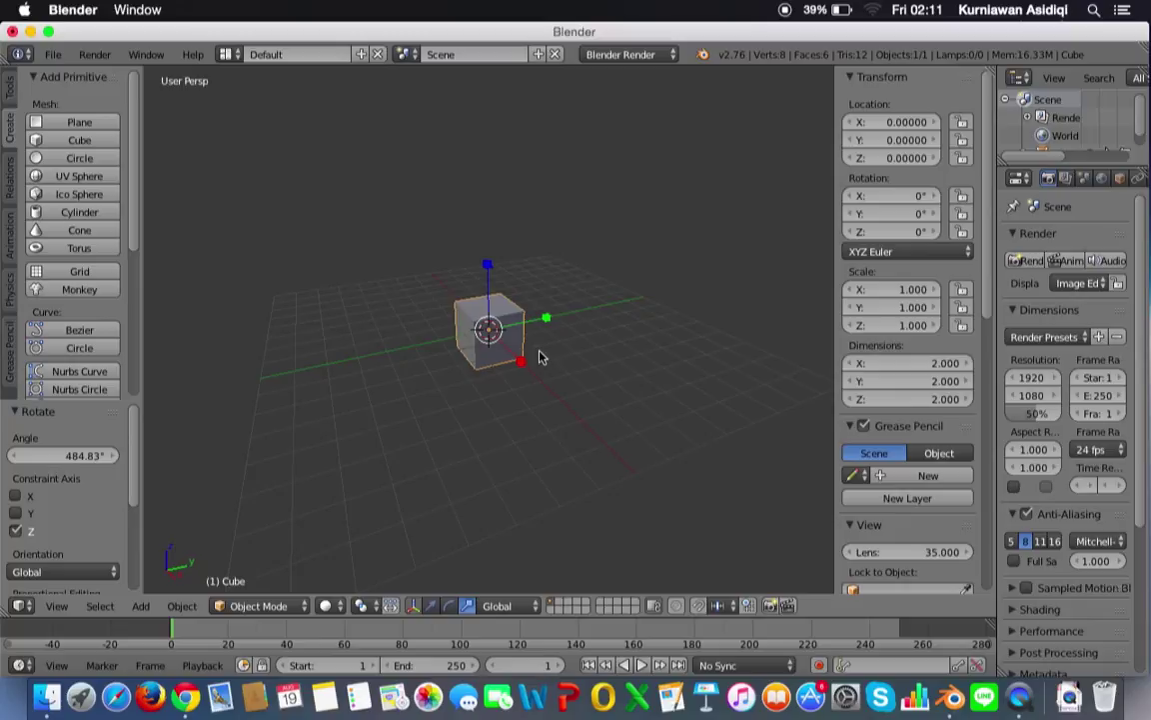
key(s)
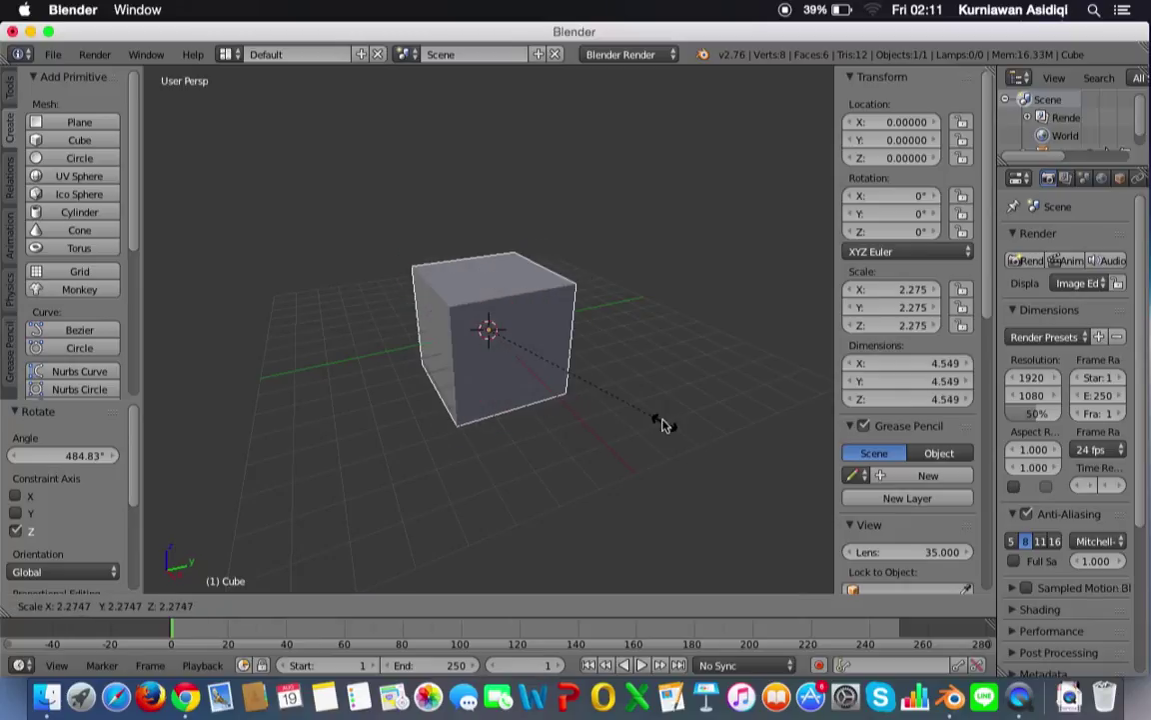
right_click(660, 399)
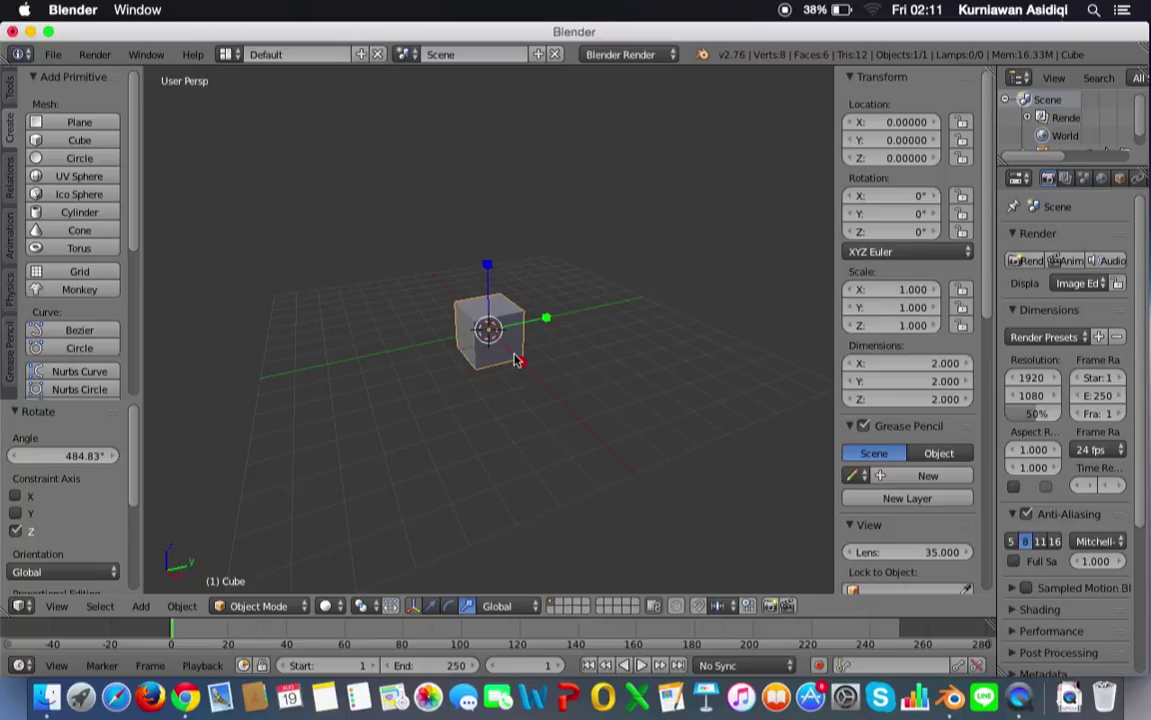
Switch to the translate manipulator and move the cube exactly 4 units along the global X axis
click(431, 607)
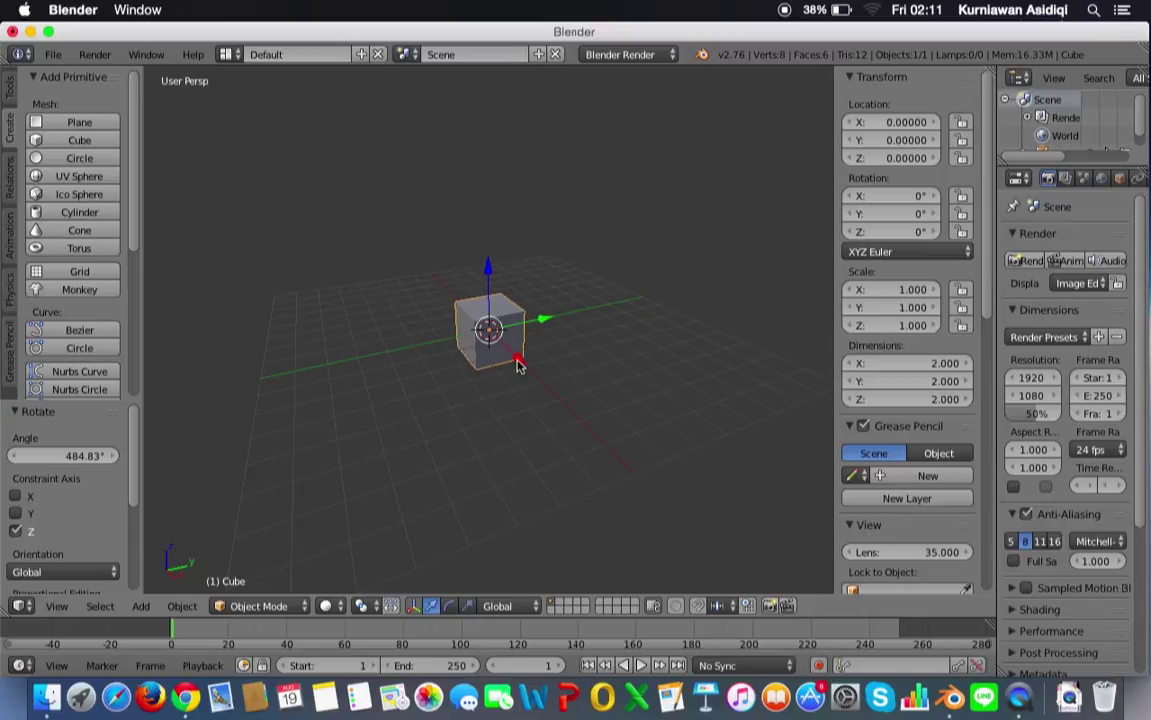
key(g)
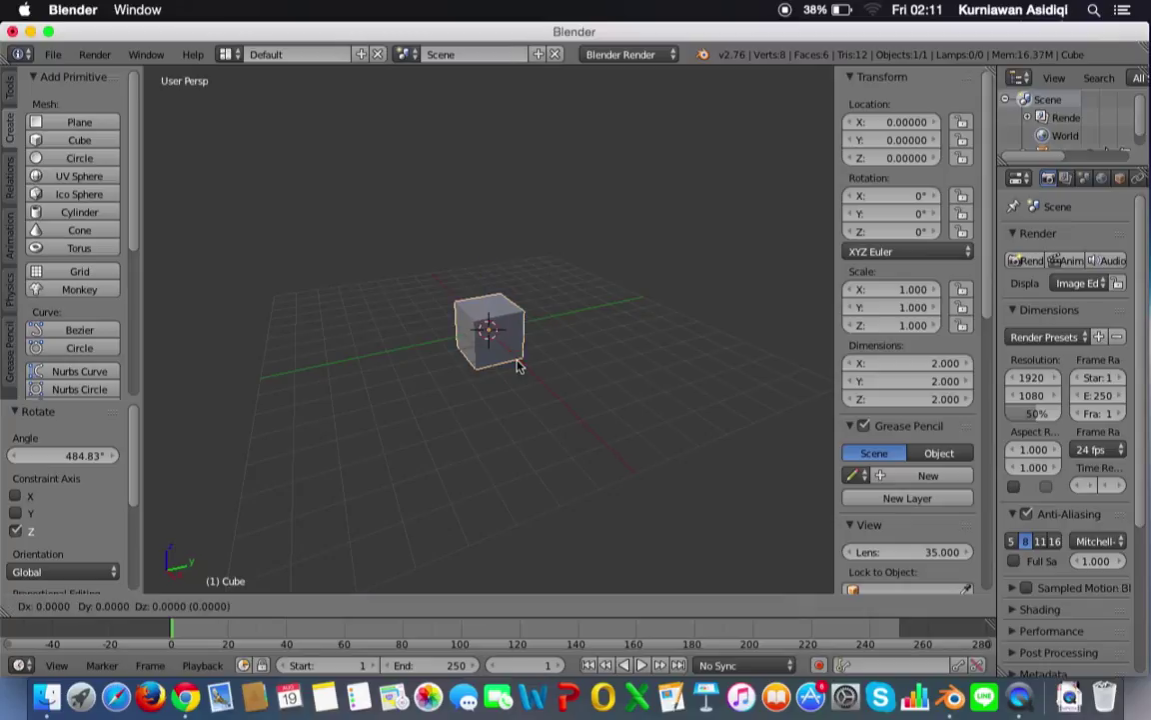
key(x)
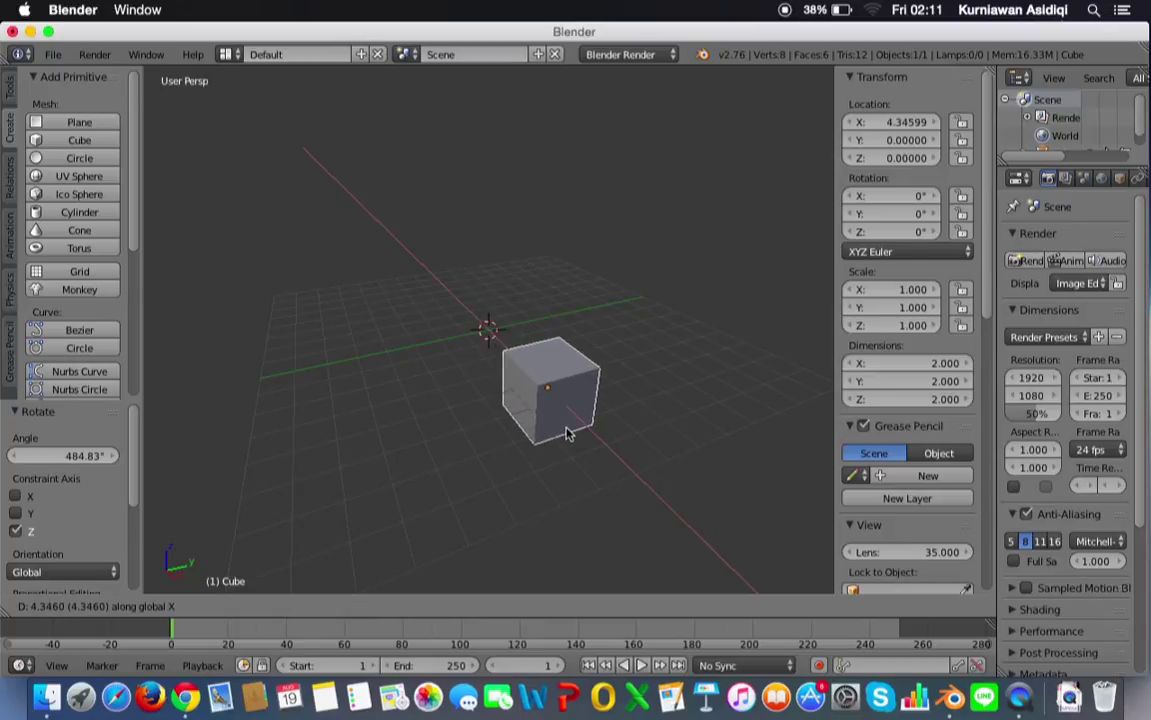
text(4)
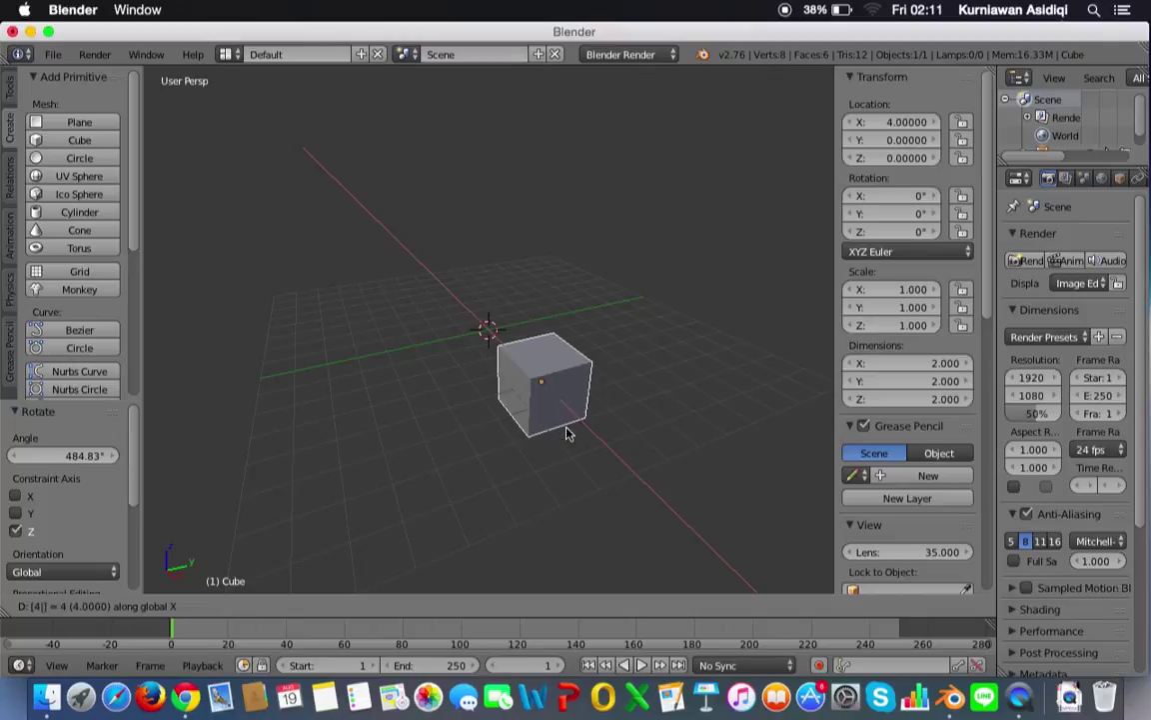
key(Return)
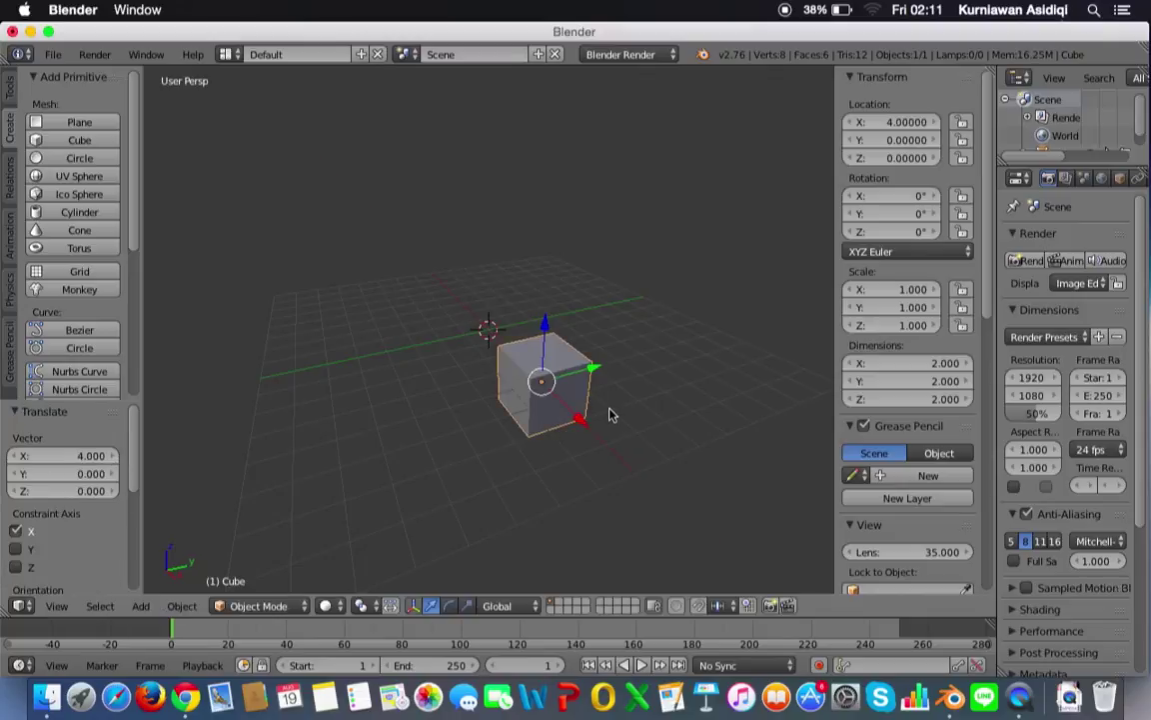
Rotate the cube 90° around the global X axis, followed by another 45° around the same axis
key(r)
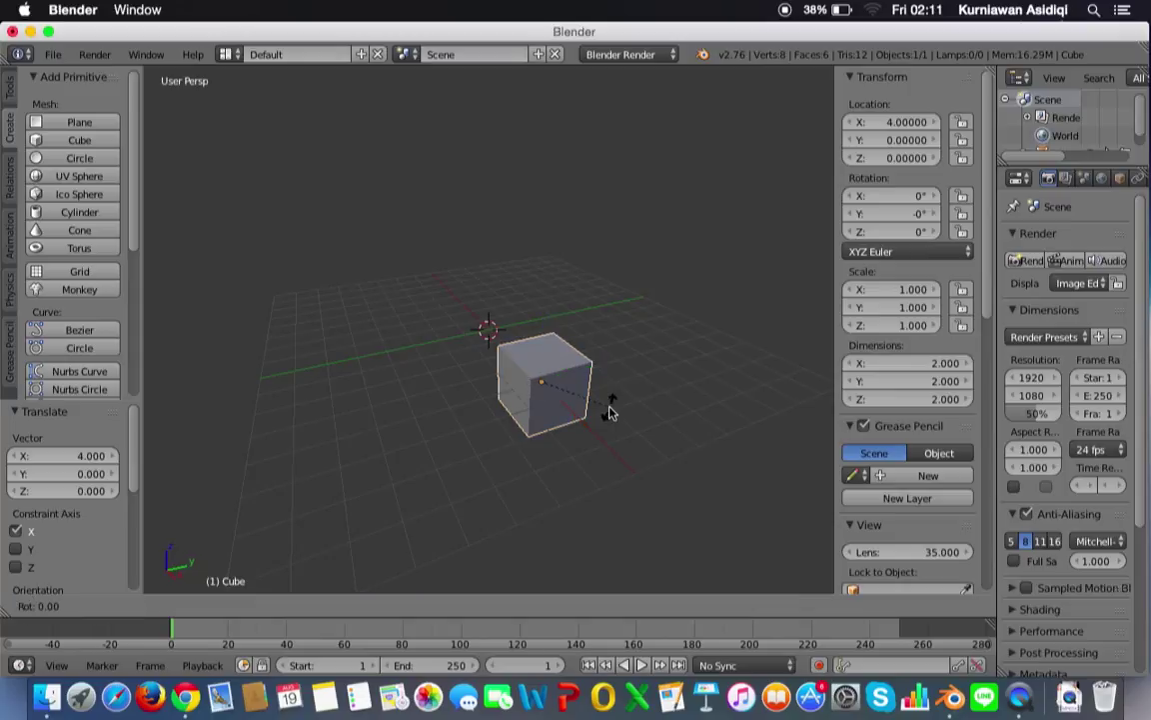
key(x)
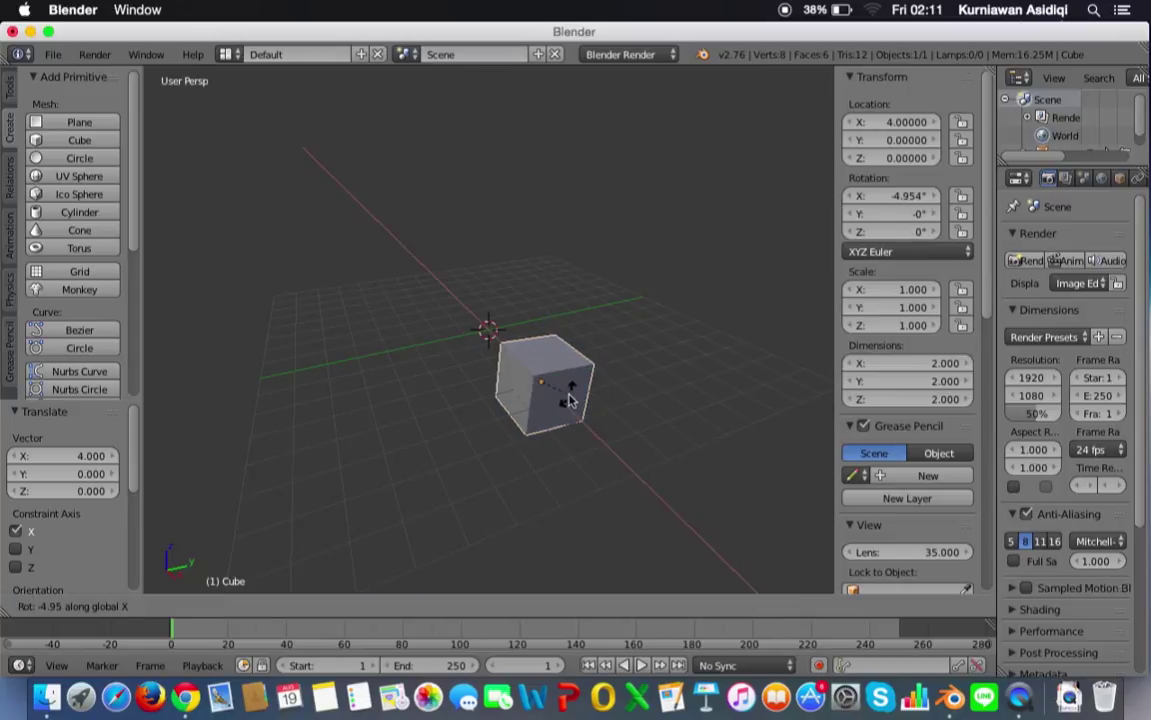
text(90)
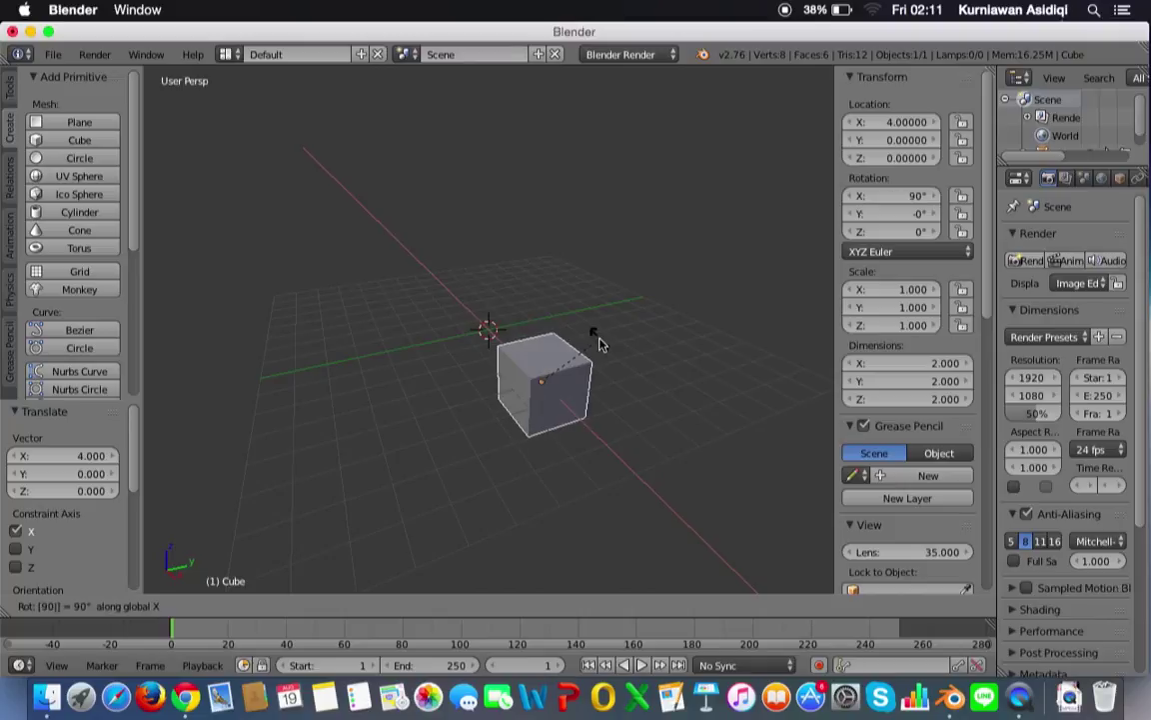
key(Return)
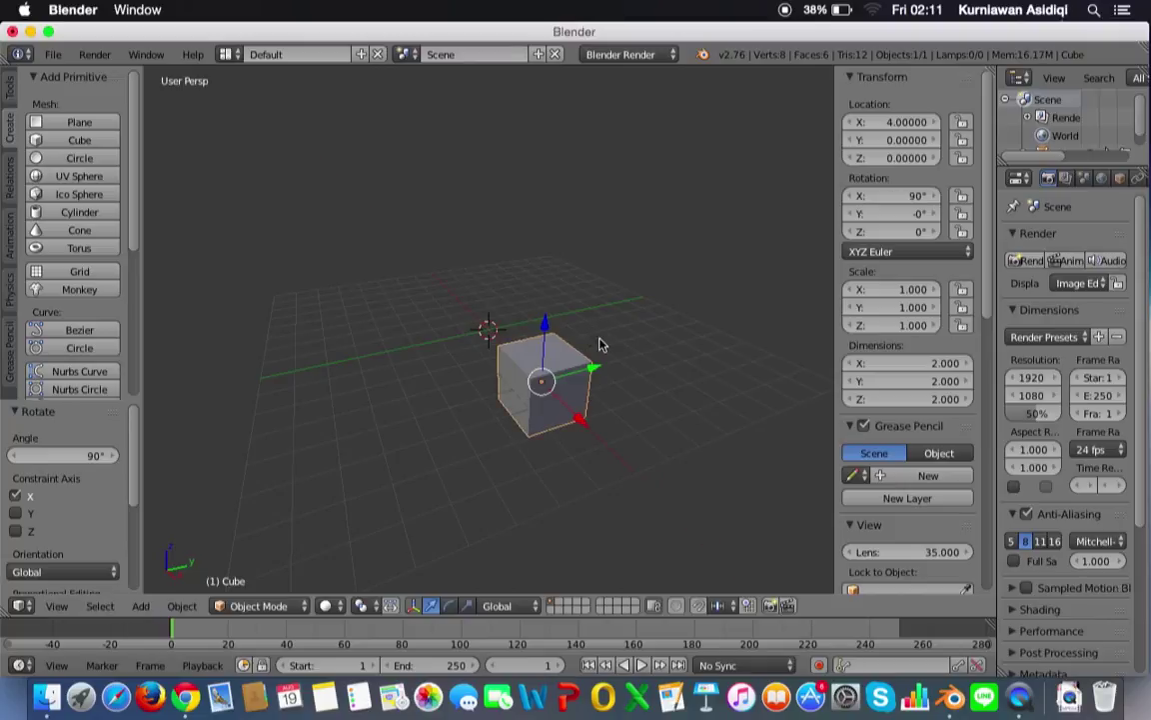
text(rx45)
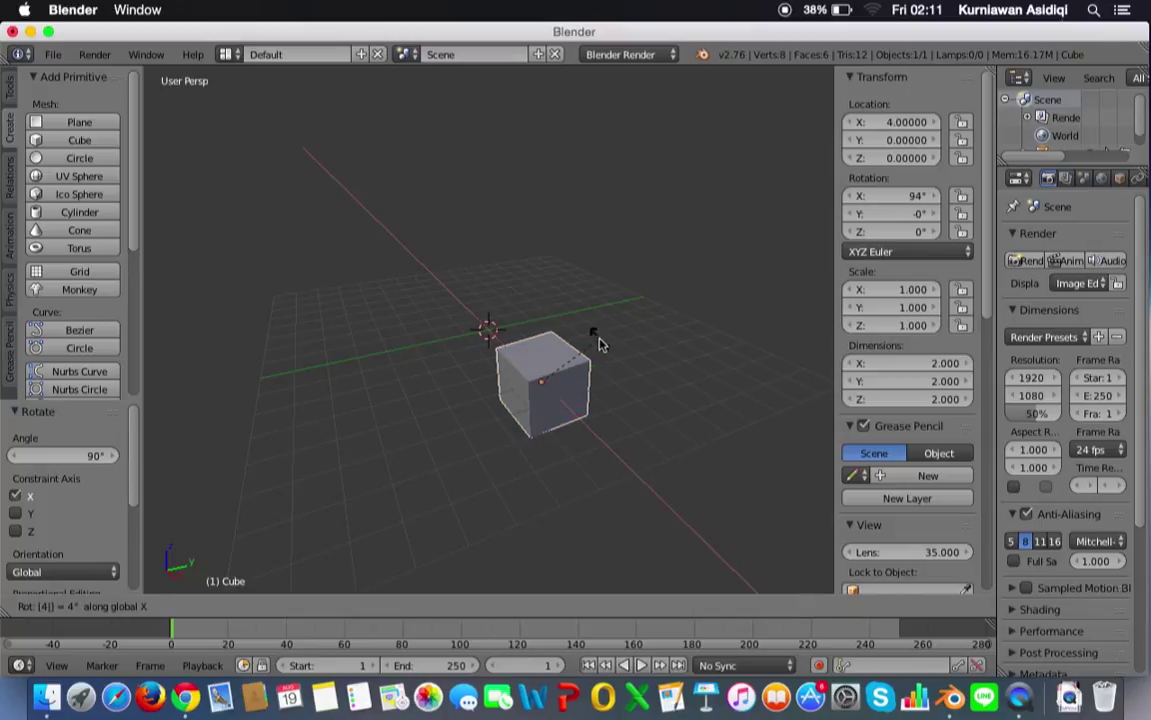
key(Return)
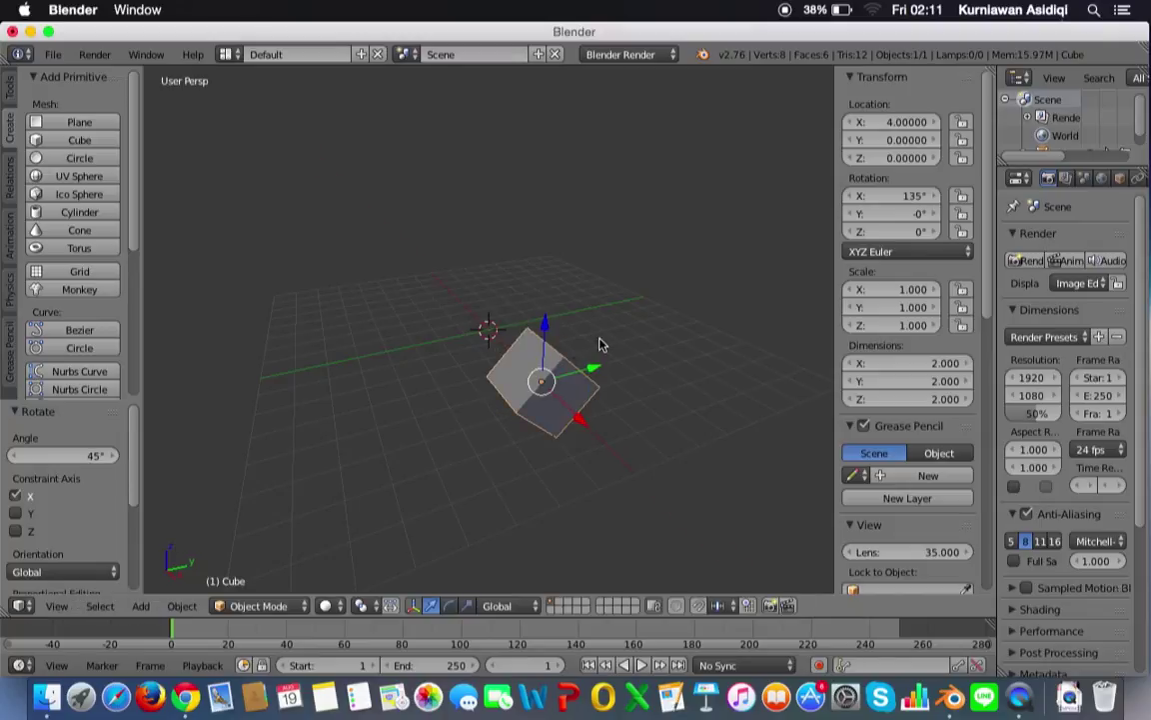
Switch to the scale manipulator and stretch the rotated cube by a factor of about 3.9 along global Z
click(467, 606)
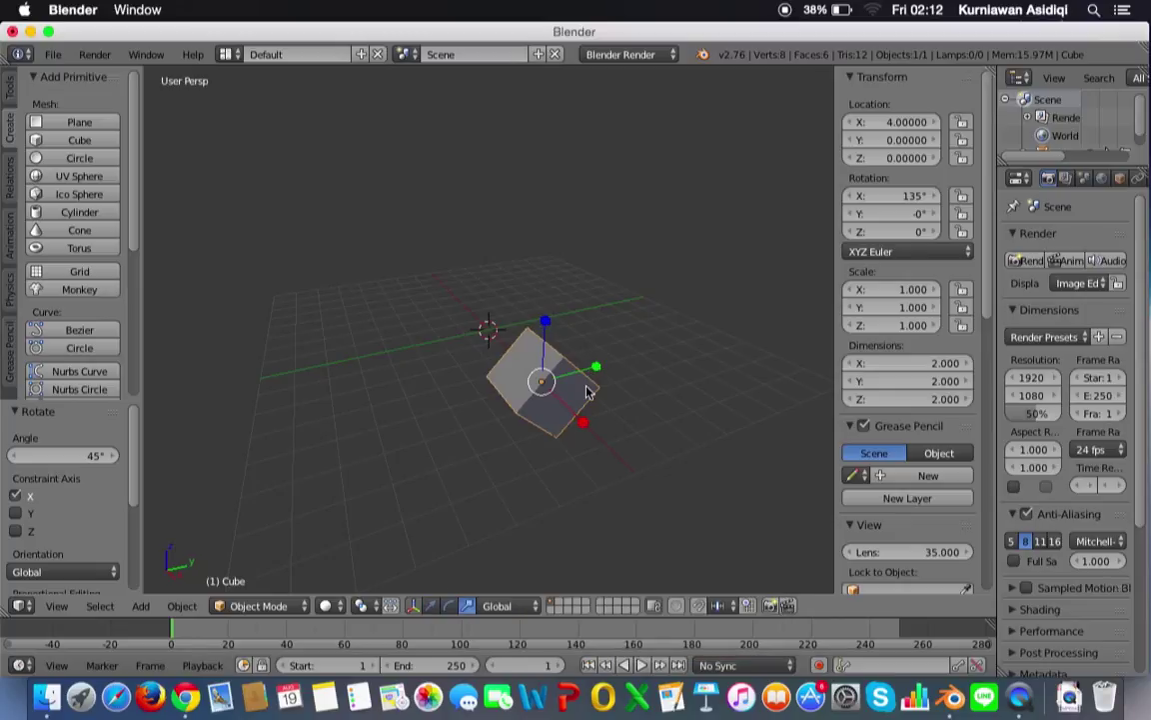
drag(545, 320, 566, 212)
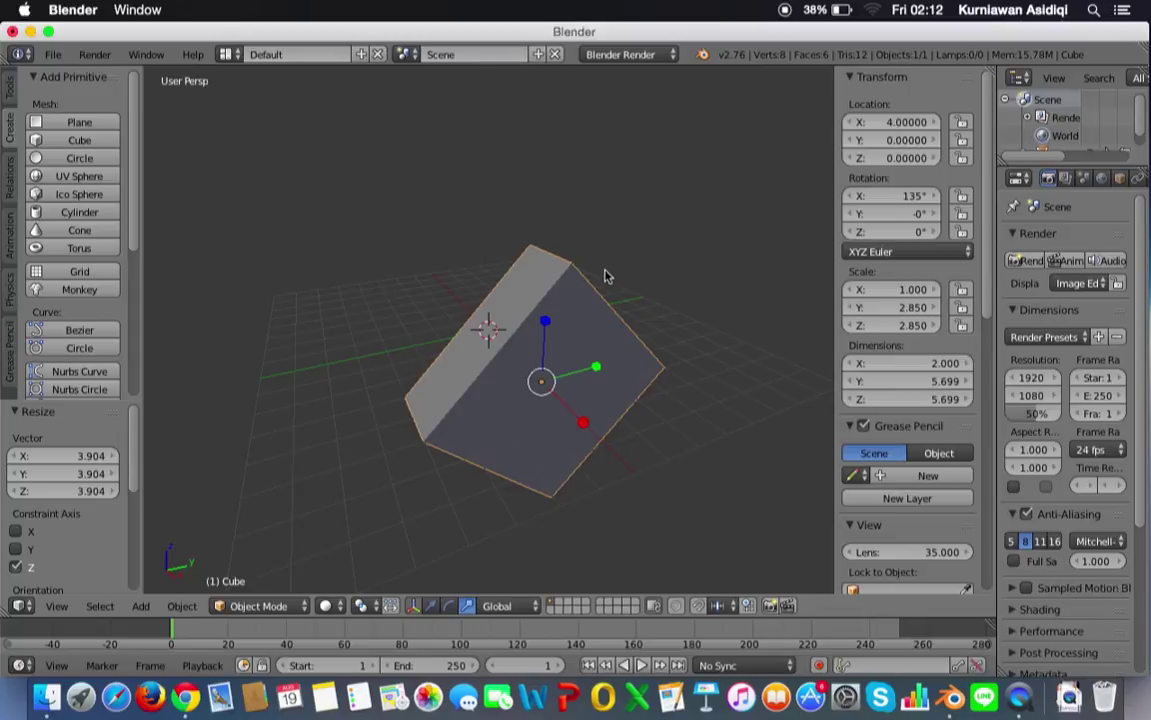
Clear the cube's location, rotation and scale to their defaults, and deselect it
key(alt+g)
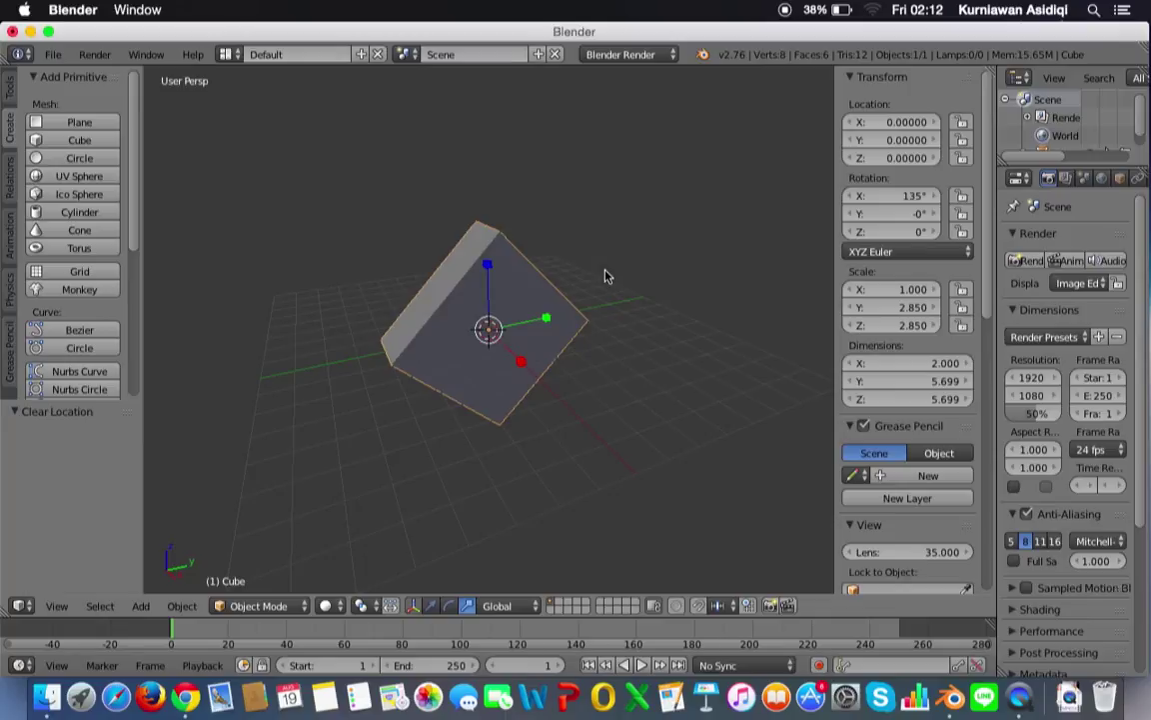
key(alt+r)
key(alt+s)
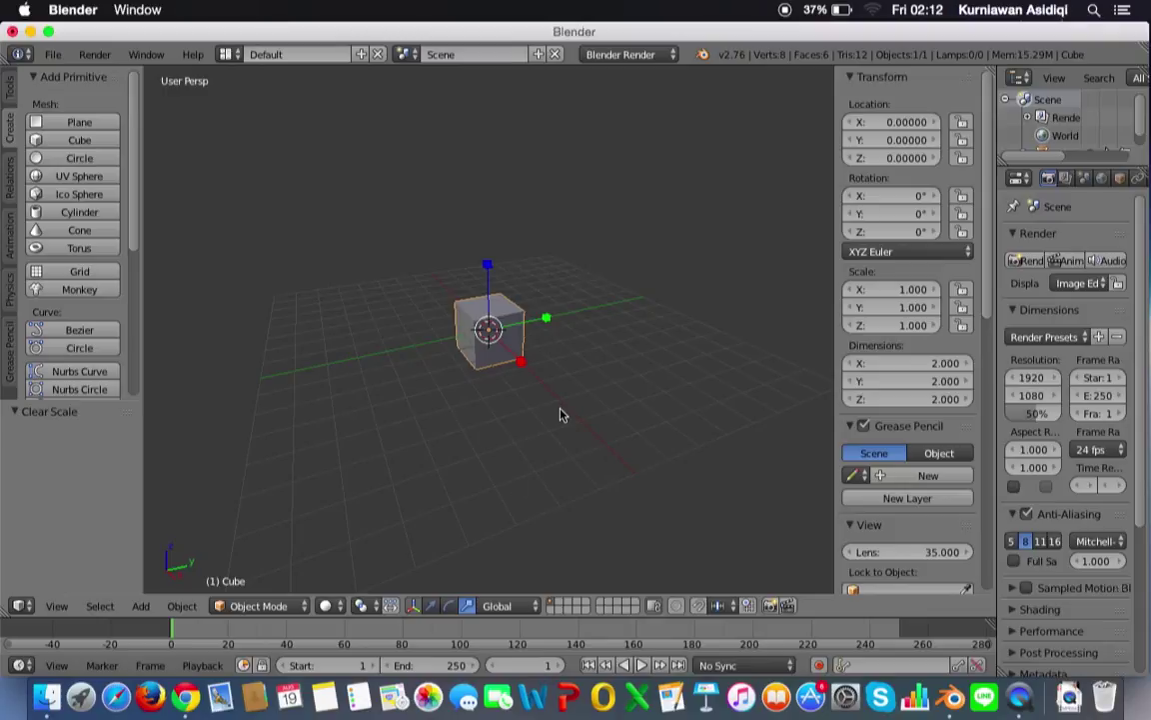
key(a)
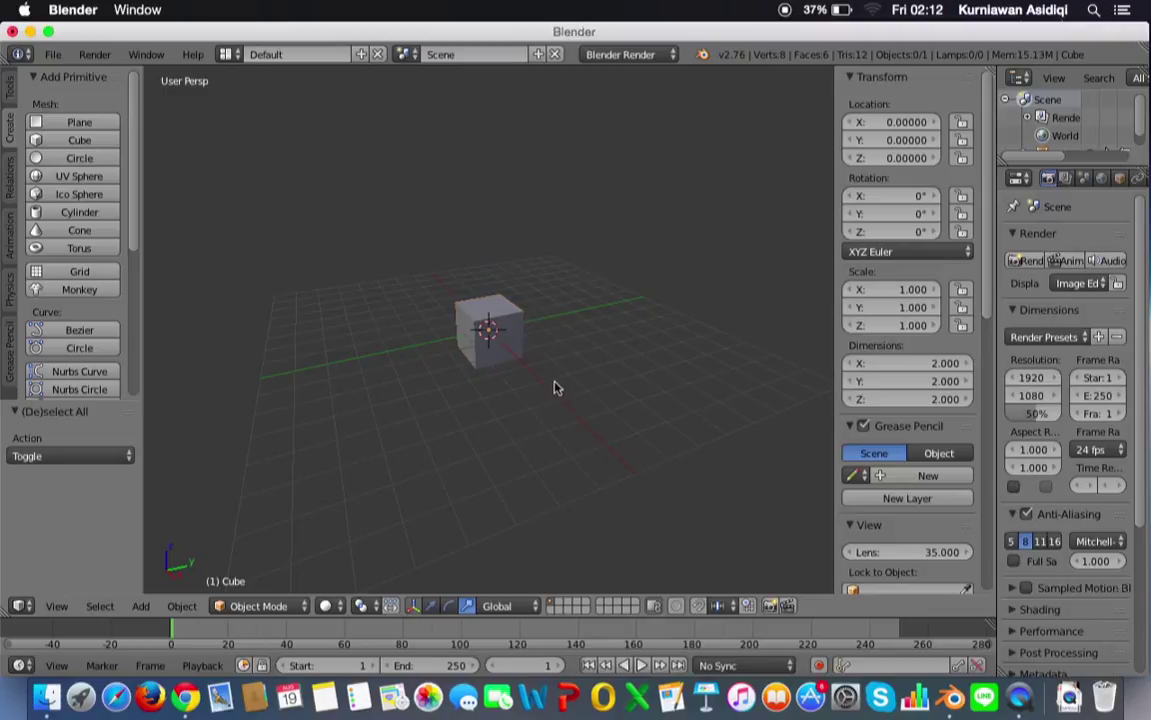